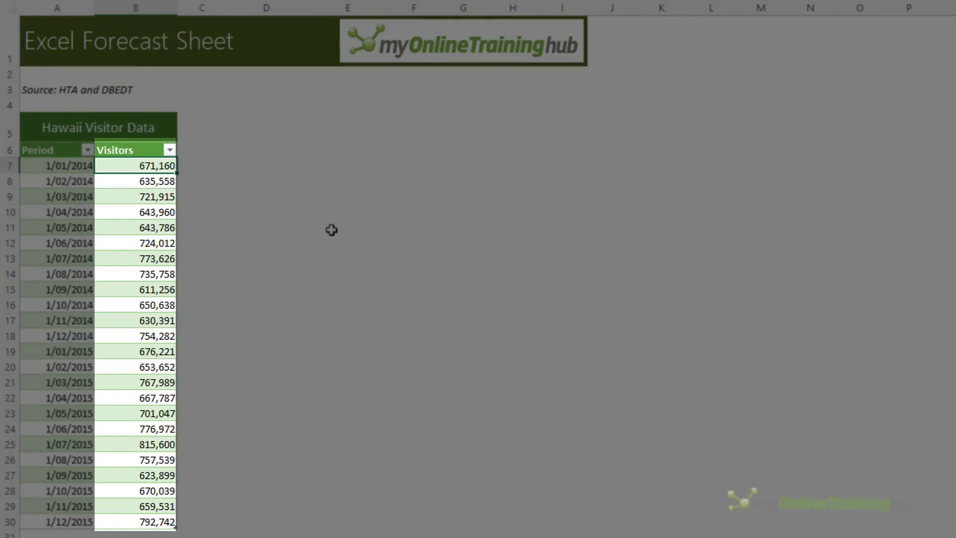
Step: Move into the Period column and down to the 1/06/2014 date
{"action": "key", "text": "Left"}
{"action": "key", "text": "Down"}
{"action": "key", "text": "Down"}
{"action": "key", "text": "Down"}
{"action": "key", "text": "Down"}
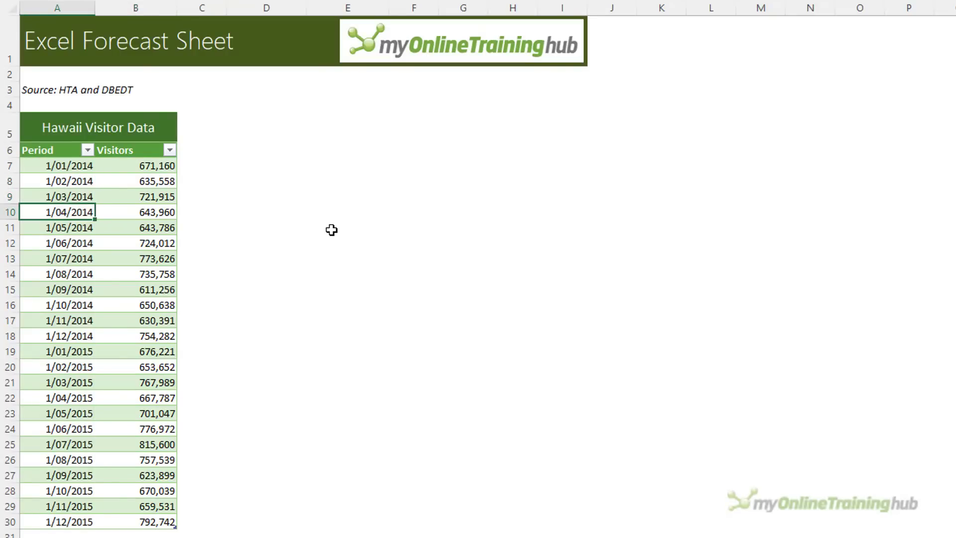
{"action": "key", "text": "Down"}
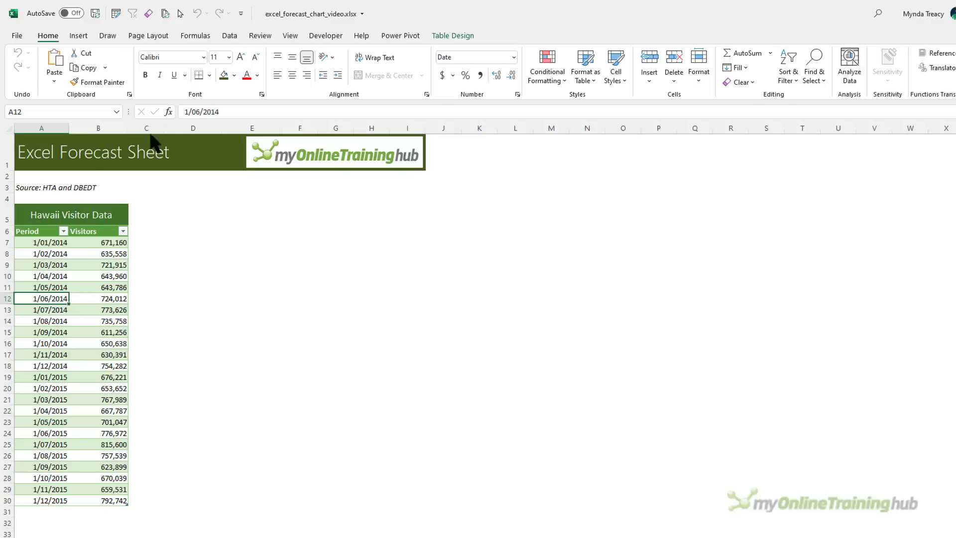
Step: Start a Forecast Sheet for Visitors, previewing it as a column chart, then a line chart
{"action": "left_click", "coordinate": [220, 36]}
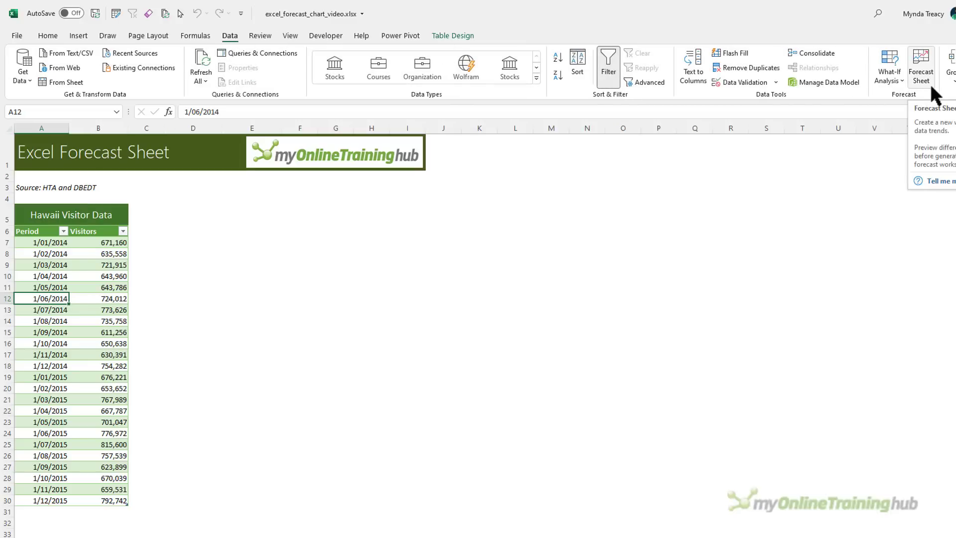
{"action": "left_click", "coordinate": [921, 67]}
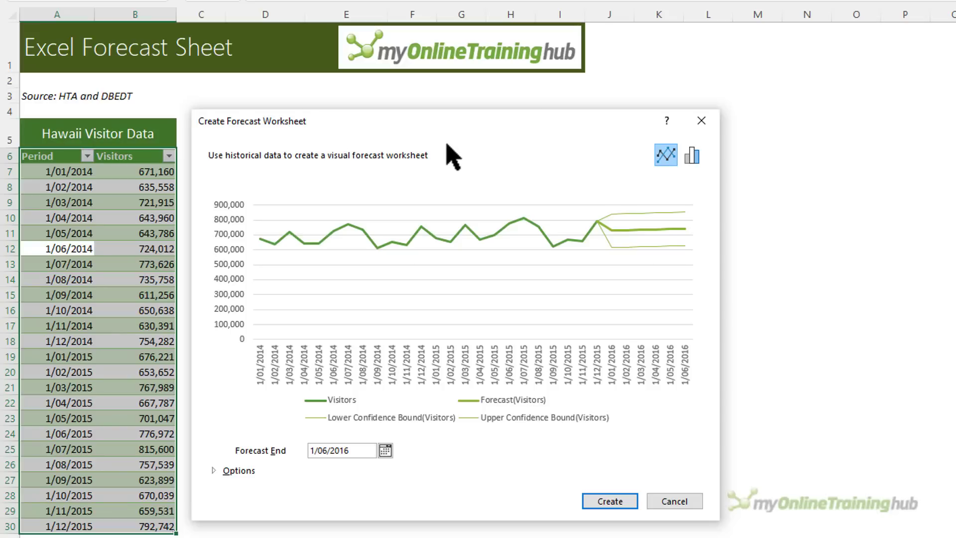
{"action": "left_click", "coordinate": [687, 164]}
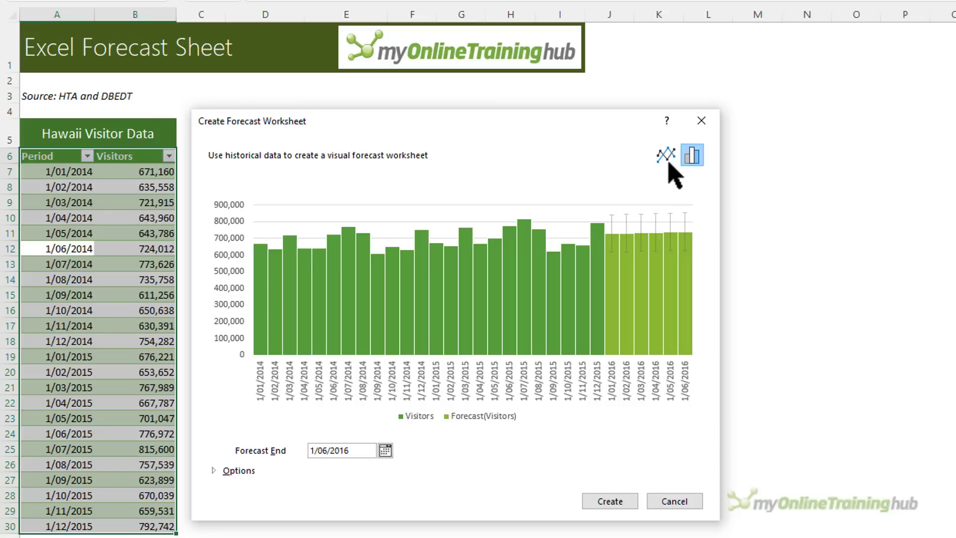
{"action": "left_click", "coordinate": [667, 156]}
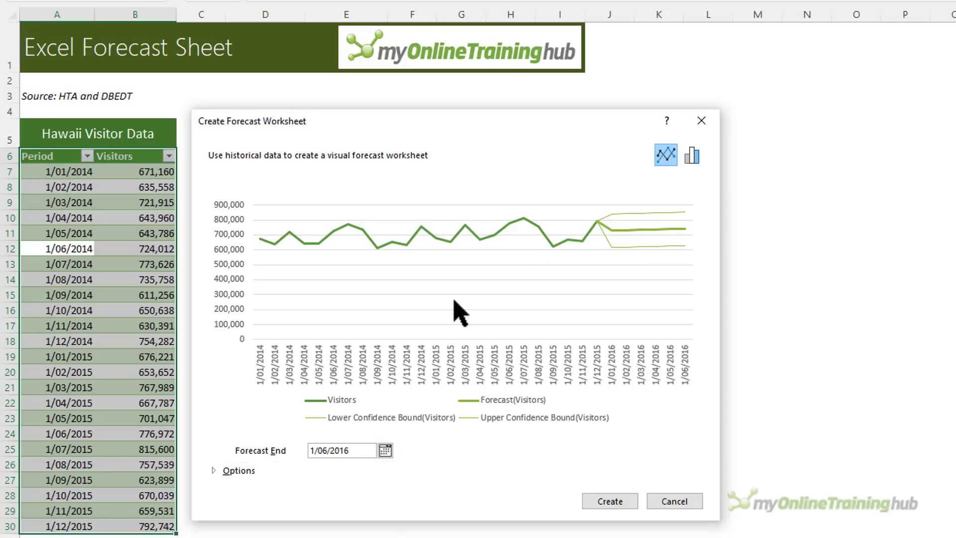
Step: Reveal the forecast options, keep the 1/12/2015 start, and compare column and line previews
{"action": "left_click", "coordinate": [239, 471]}
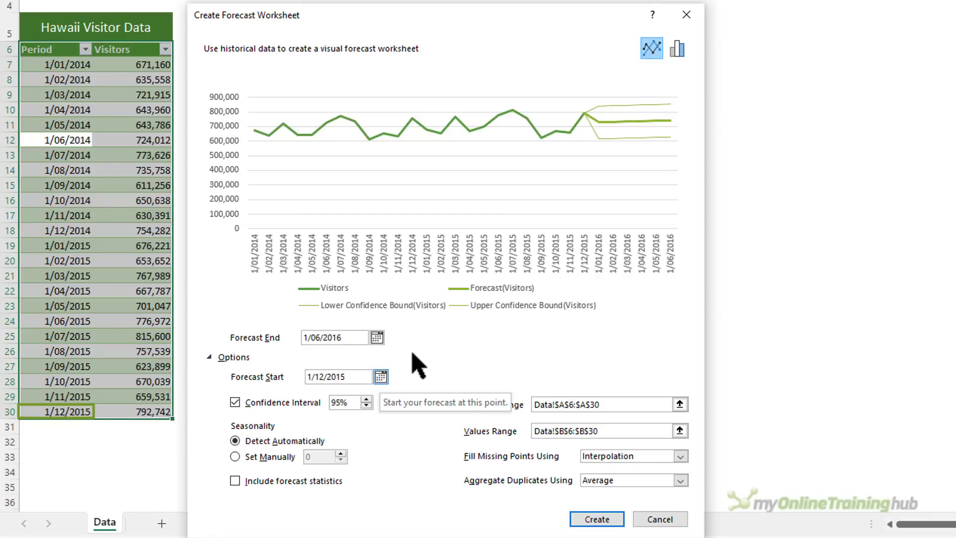
{"action": "left_click", "coordinate": [381, 377]}
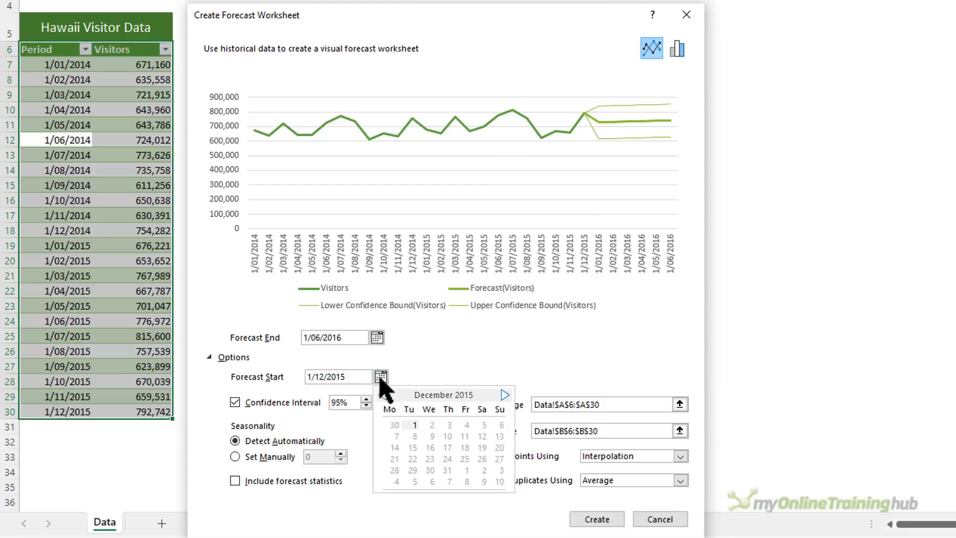
{"action": "left_click", "coordinate": [381, 378]}
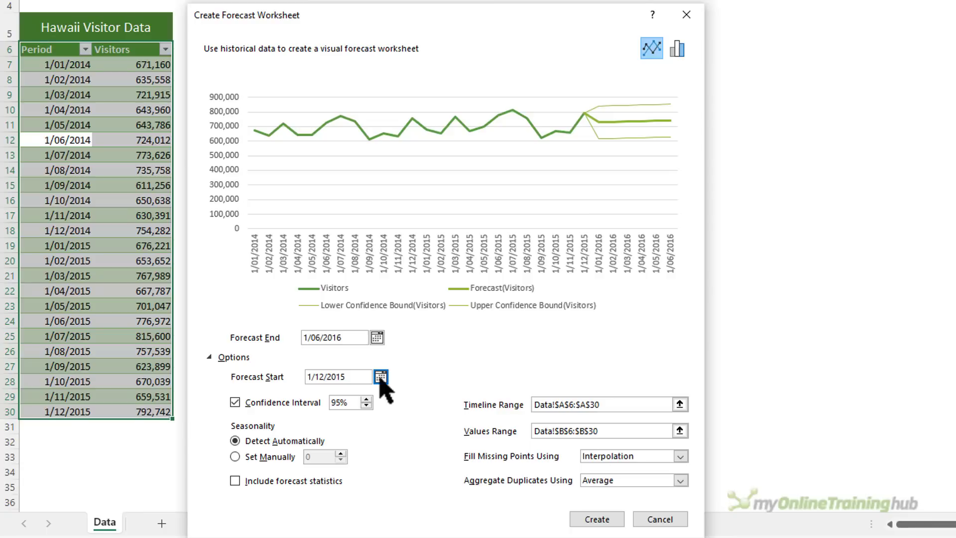
{"action": "left_click", "coordinate": [677, 49]}
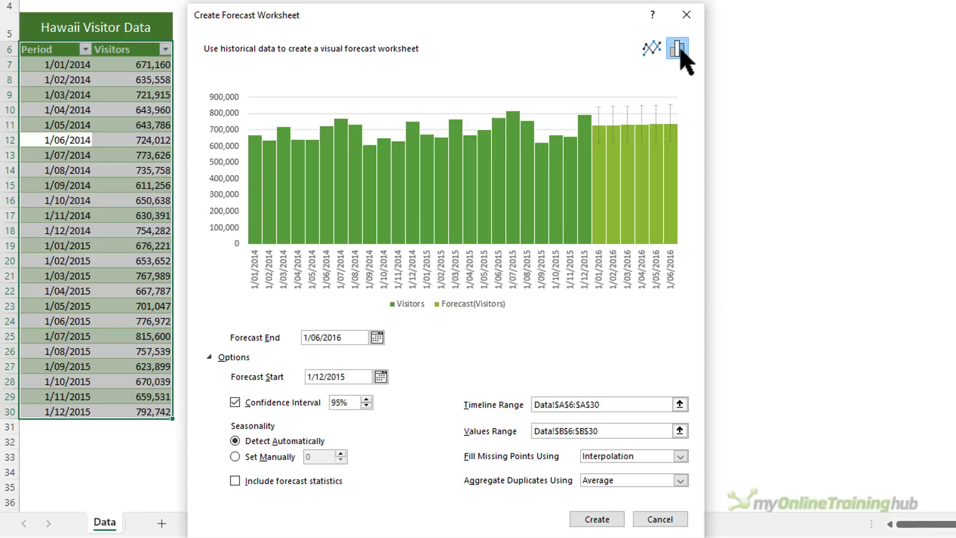
{"action": "left_click", "coordinate": [651, 48]}
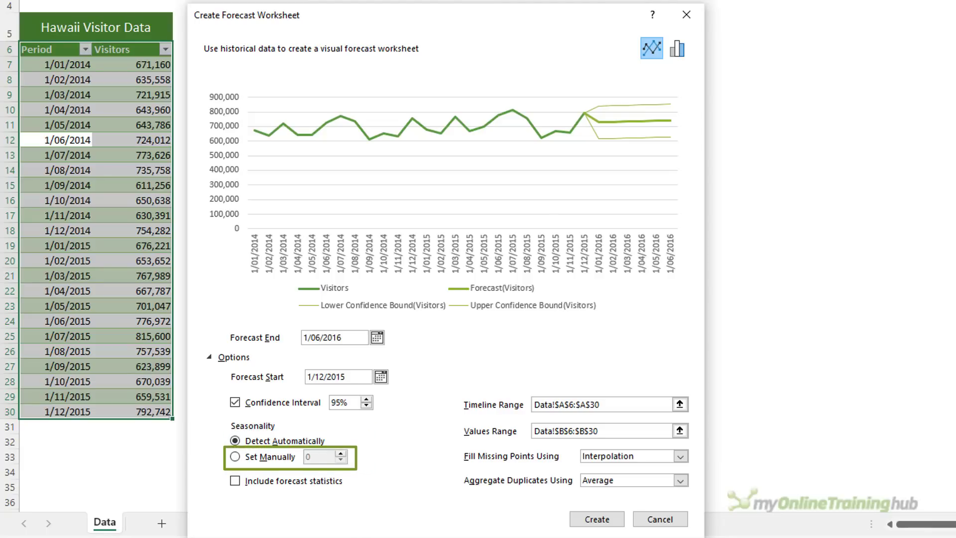
Step: Switch seasonality to manual, raise it to 4, and tick Include forecast statistics
{"action": "left_click", "coordinate": [237, 458]}
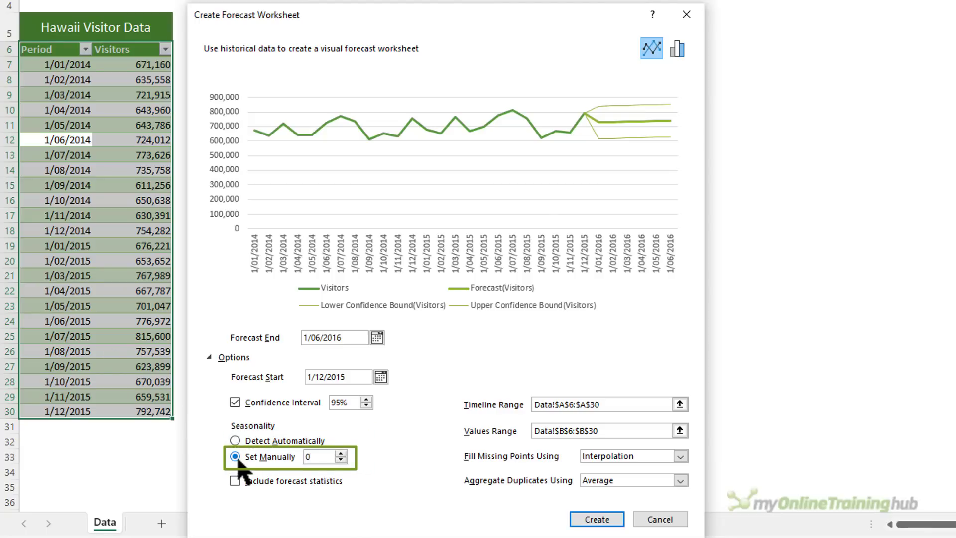
{"action": "left_click", "coordinate": [341, 455]}
{"action": "left_click", "coordinate": [341, 454]}
{"action": "left_click", "coordinate": [341, 454]}
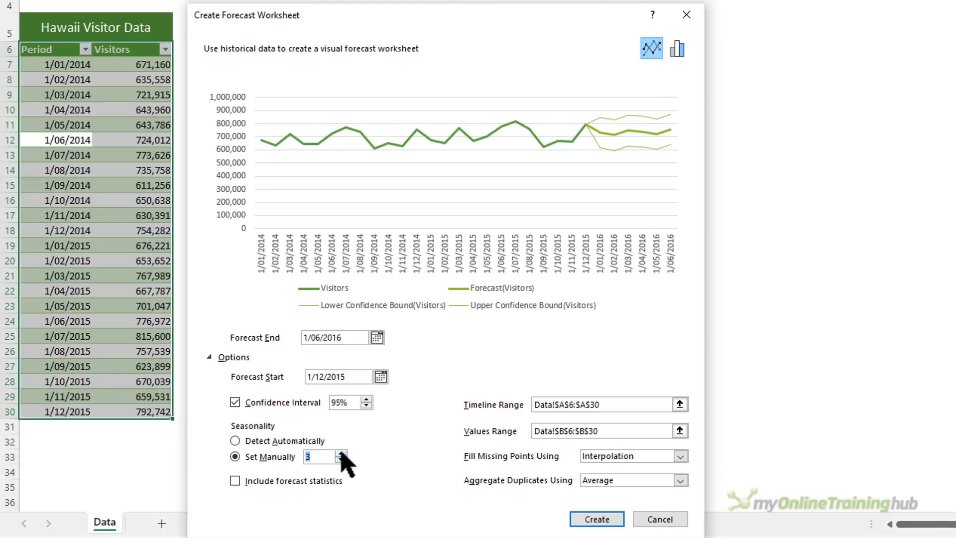
{"action": "left_click", "coordinate": [341, 455]}
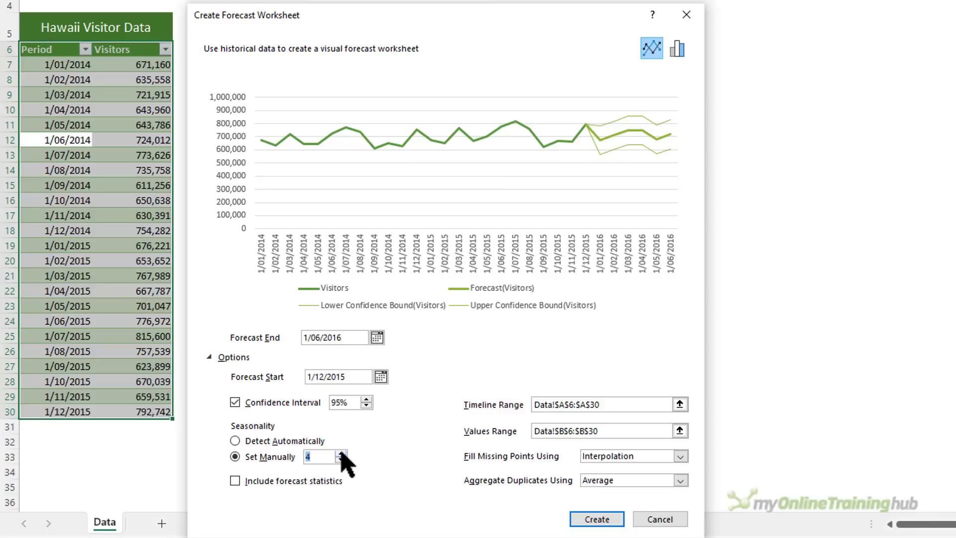
{"action": "left_click", "coordinate": [235, 482]}
Step: Check the timeline and values ranges the forecast uses on the sheet
{"action": "left_click", "coordinate": [680, 404]}
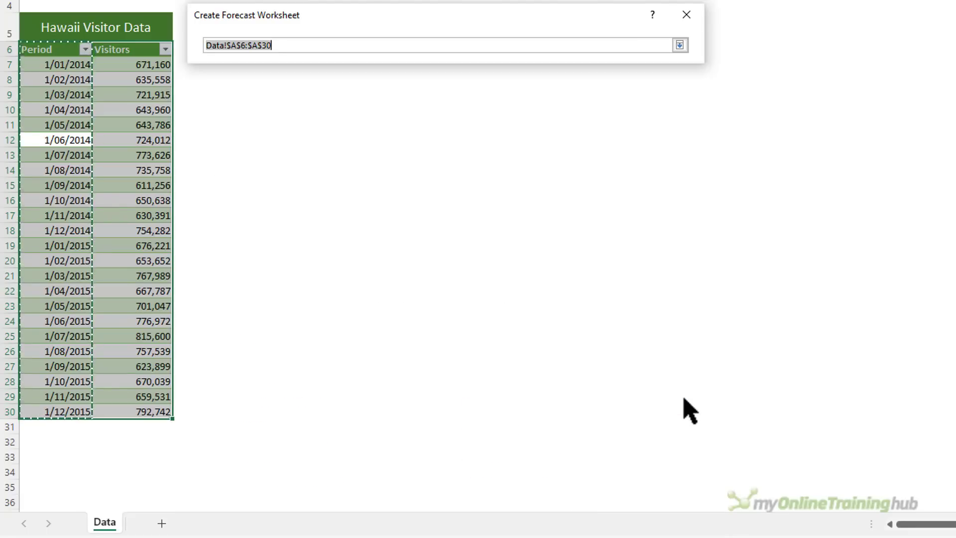
{"action": "left_click", "coordinate": [681, 46]}
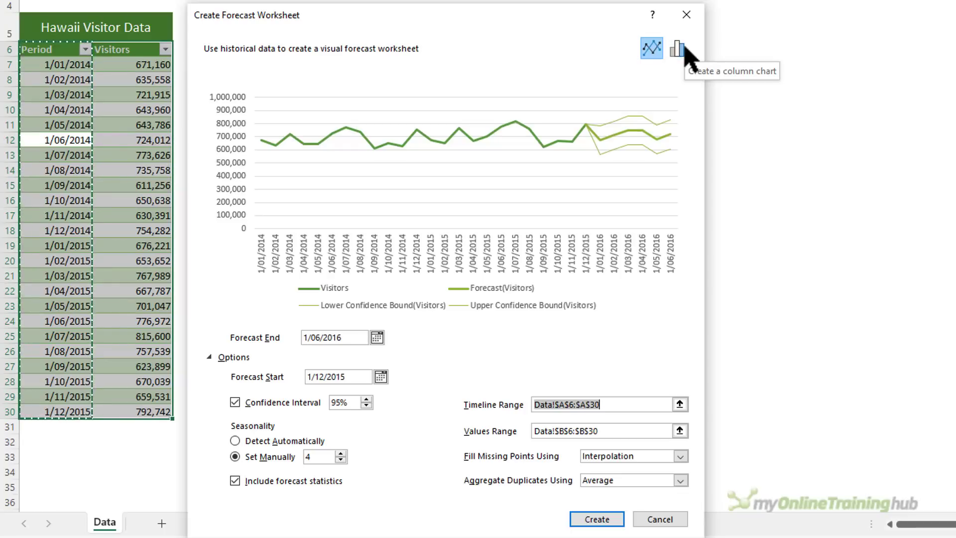
{"action": "left_click", "coordinate": [680, 431]}
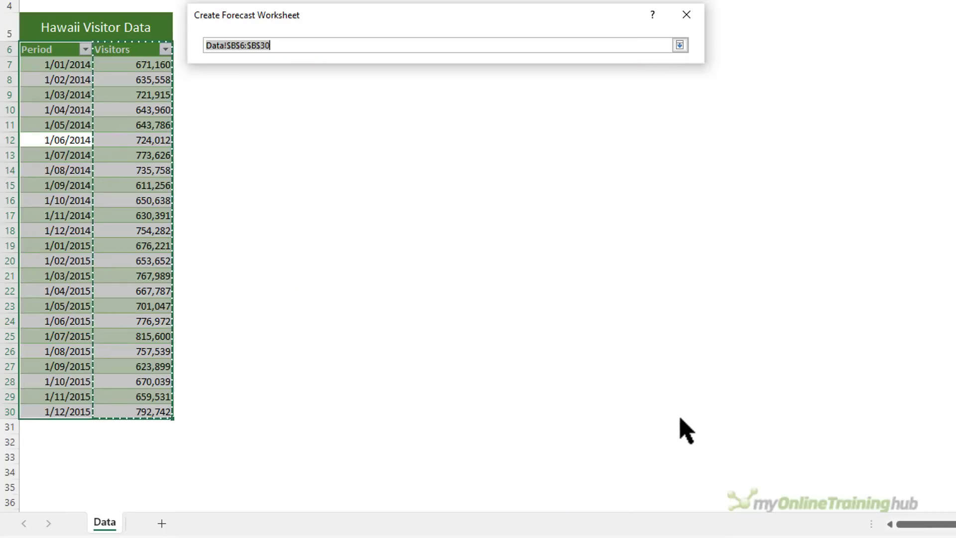
{"action": "left_click", "coordinate": [680, 45]}
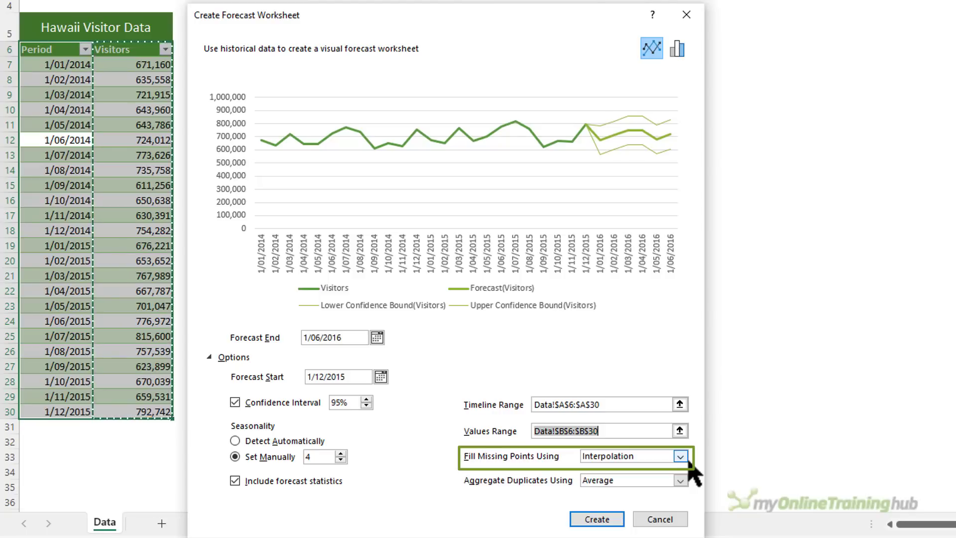
Step: Keep Interpolation for missing points and Average for duplicate dates
{"action": "left_click", "coordinate": [682, 457]}
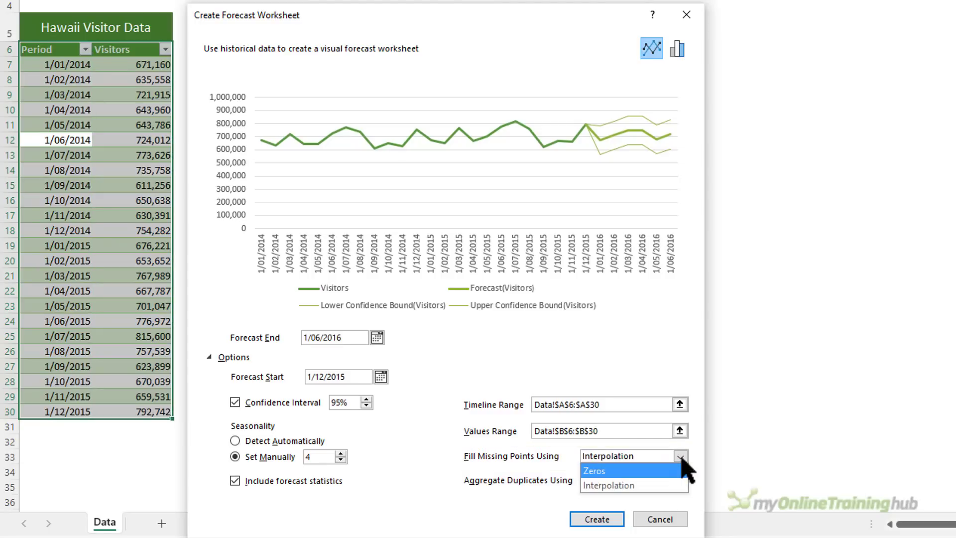
{"action": "left_click", "coordinate": [681, 458]}
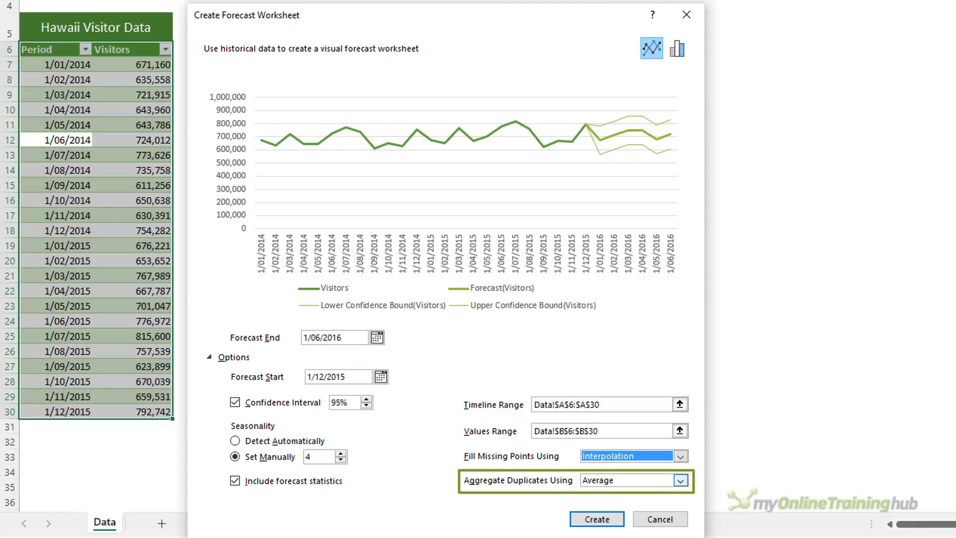
{"action": "left_click", "coordinate": [681, 481]}
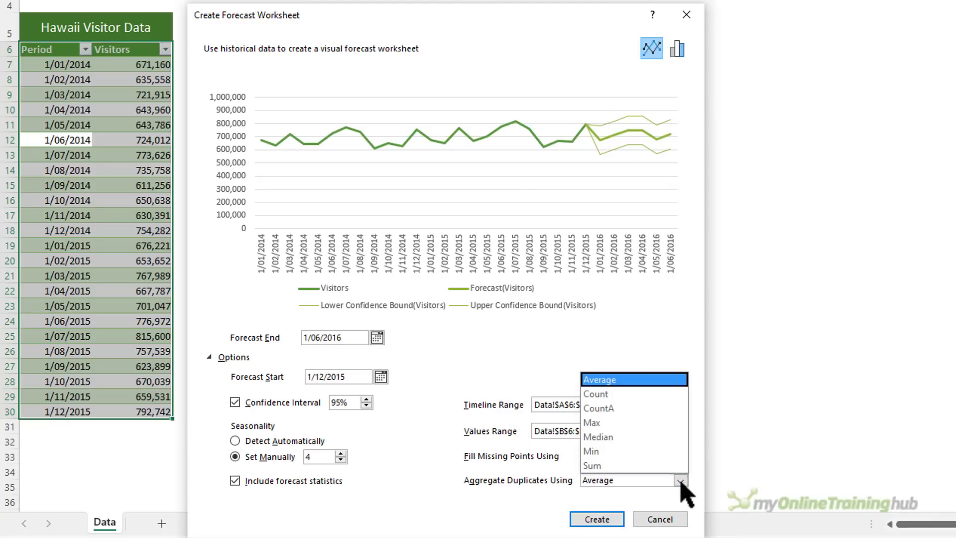
{"action": "left_click", "coordinate": [681, 480]}
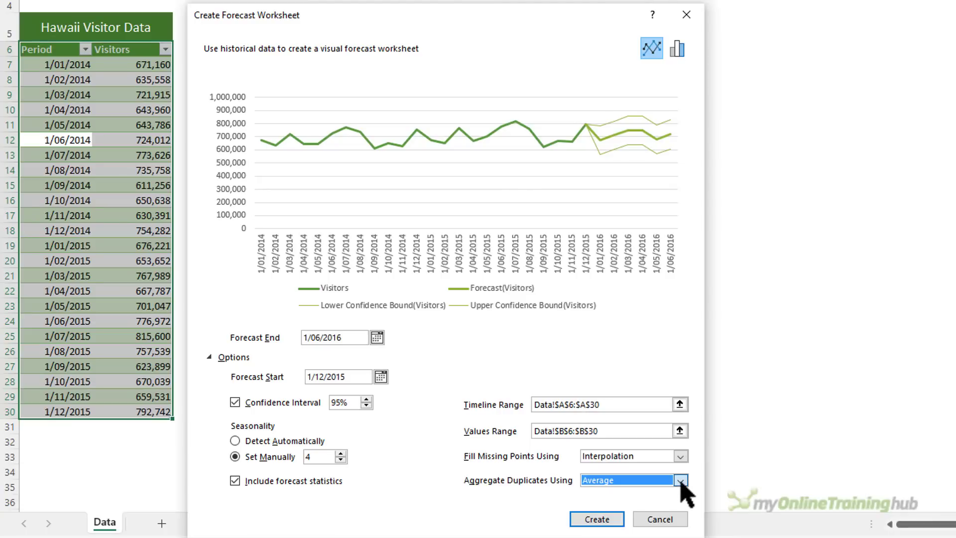
Step: Create the forecast sheet, shift the chart right, and inspect the 1/01/2016 forecast and confidence formulas
{"action": "left_click", "coordinate": [610, 518]}
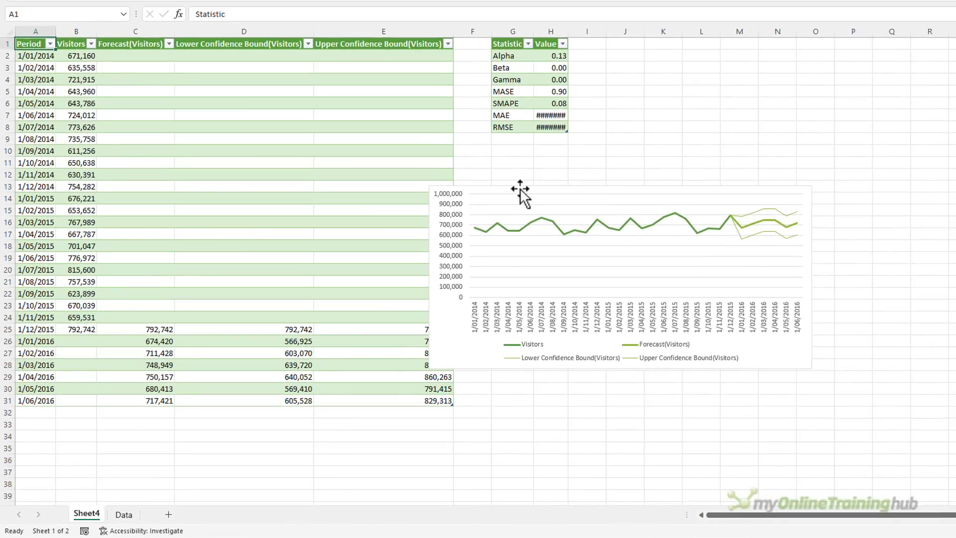
{"action": "left_click_drag", "start_coordinate": [520, 190], "coordinate": [551, 187]}
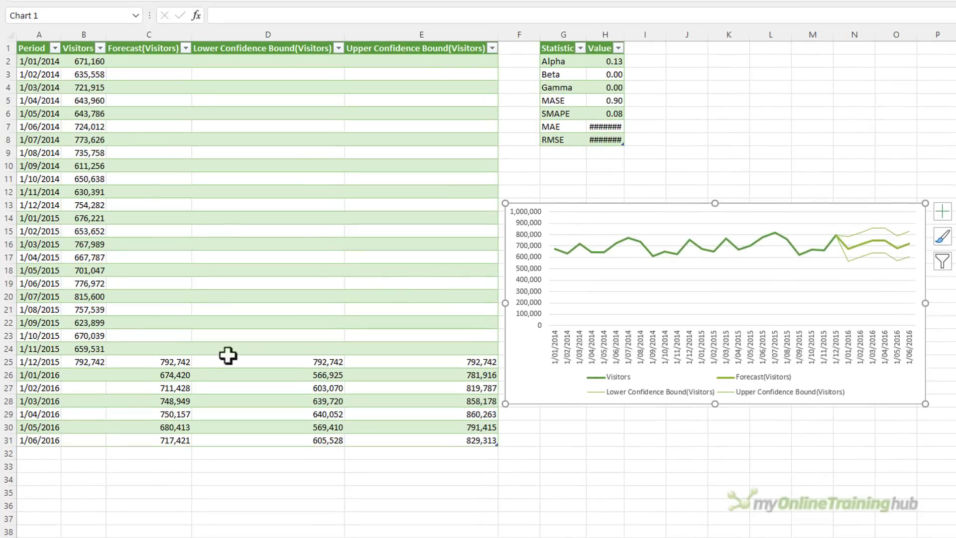
{"action": "left_click", "coordinate": [165, 341]}
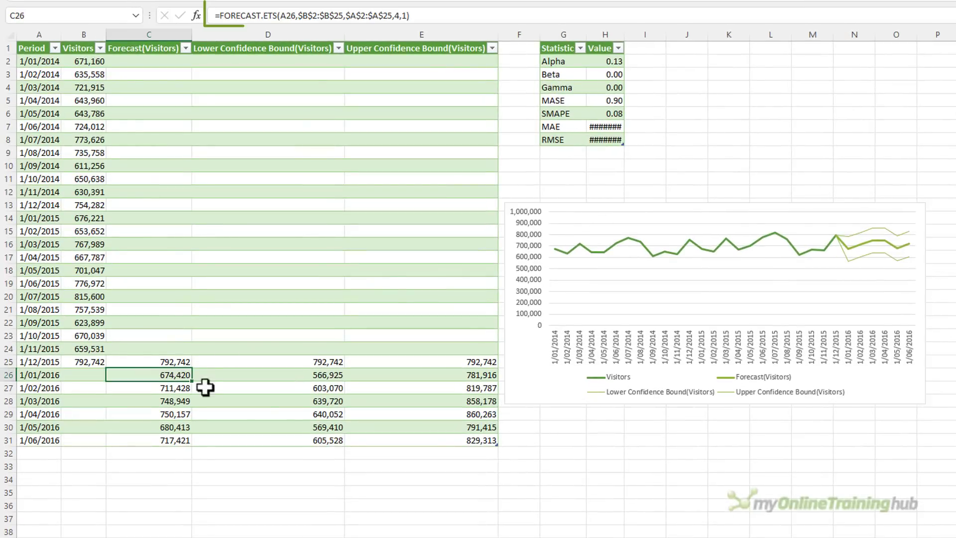
{"action": "key", "text": "Right"}
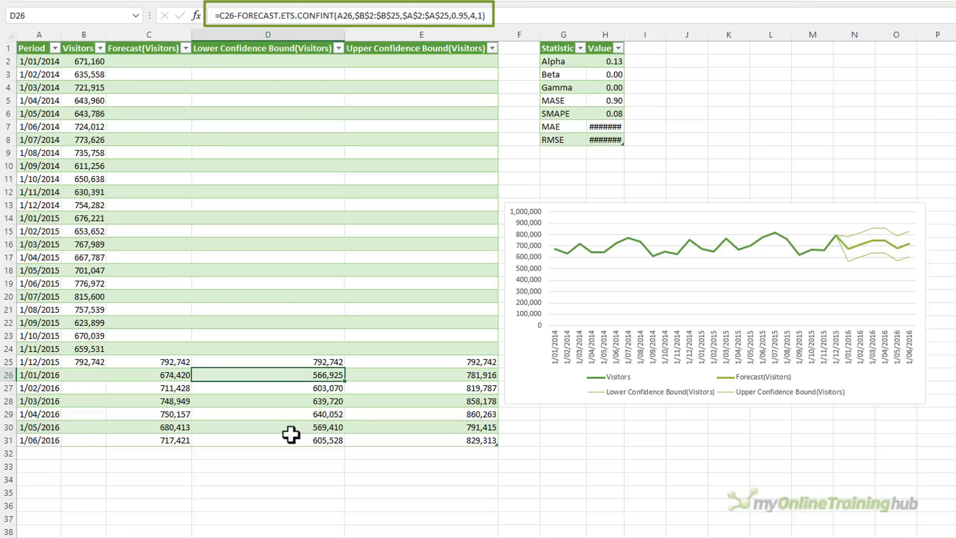
{"action": "key", "text": "Right"}
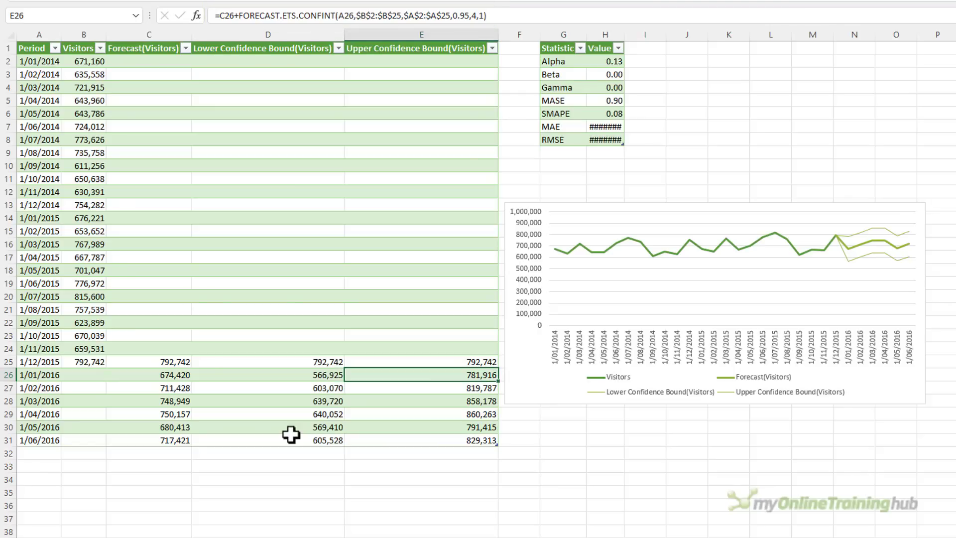
{"action": "key", "text": "F2"}
{"action": "key", "text": "Escape"}
Step: Step through the chart's Visitors, Forecast and confidence bound series
{"action": "left_click", "coordinate": [581, 209]}
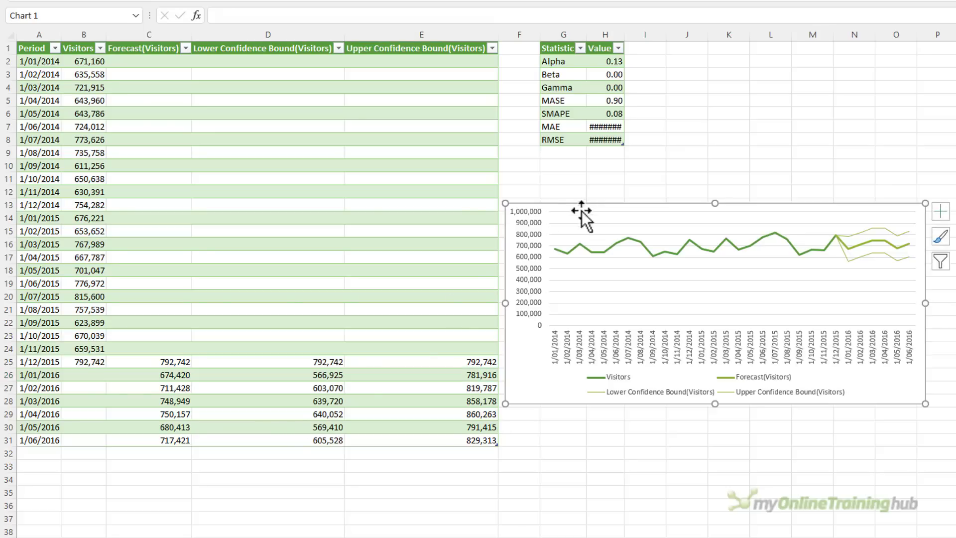
{"action": "left_click", "coordinate": [601, 247]}
{"action": "key", "text": "Down"}
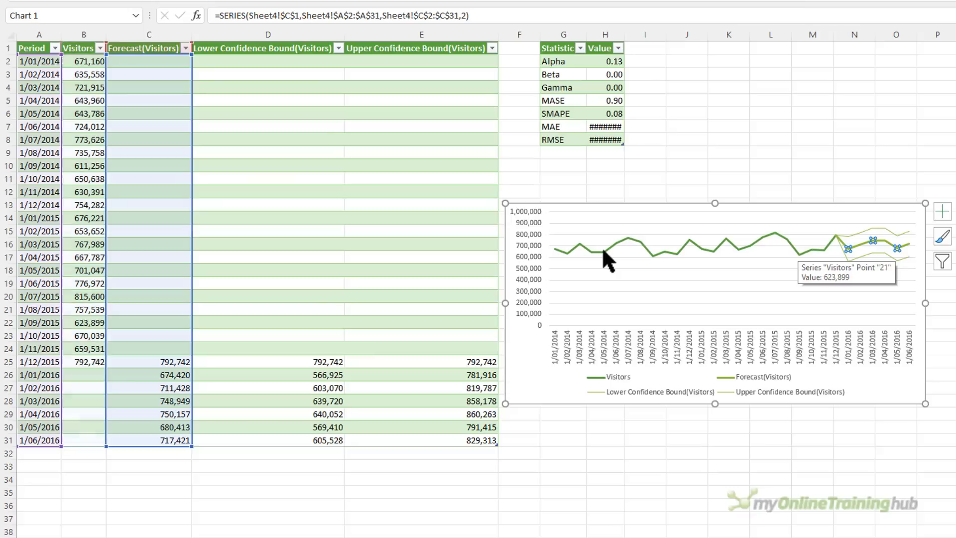
{"action": "key", "text": "Down"}
{"action": "key", "text": "Down"}
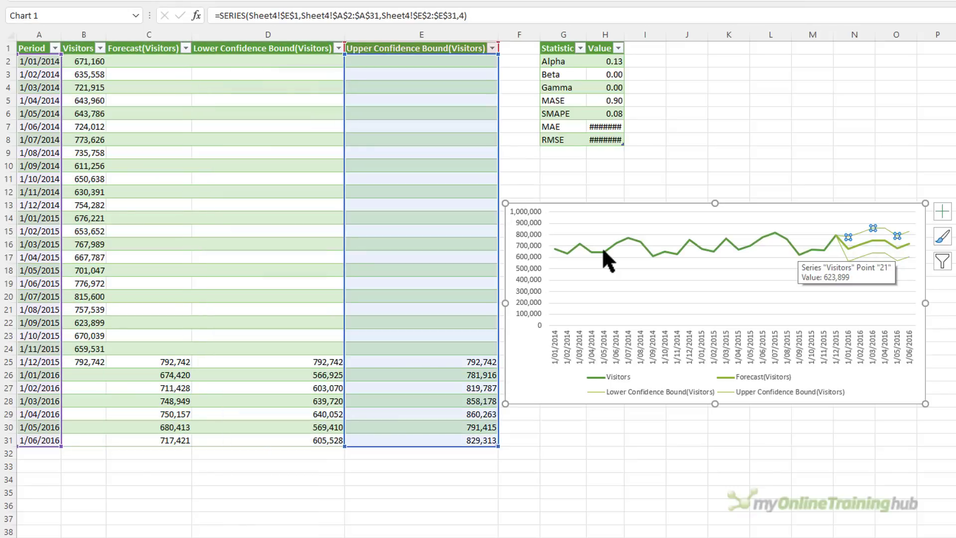
Step: Autofit column H to show MAE 57,148.02 and RMSE 61,776.02, then review the Alpha, Beta and MASE formulas
{"action": "left_click", "coordinate": [696, 150]}
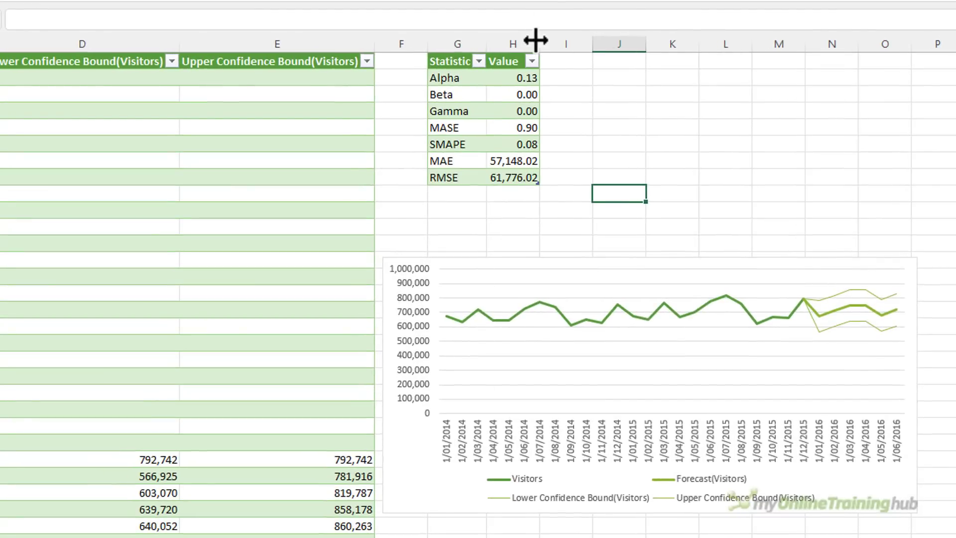
{"action": "double_click", "coordinate": [624, 34]}
{"action": "left_click", "coordinate": [523, 76]}
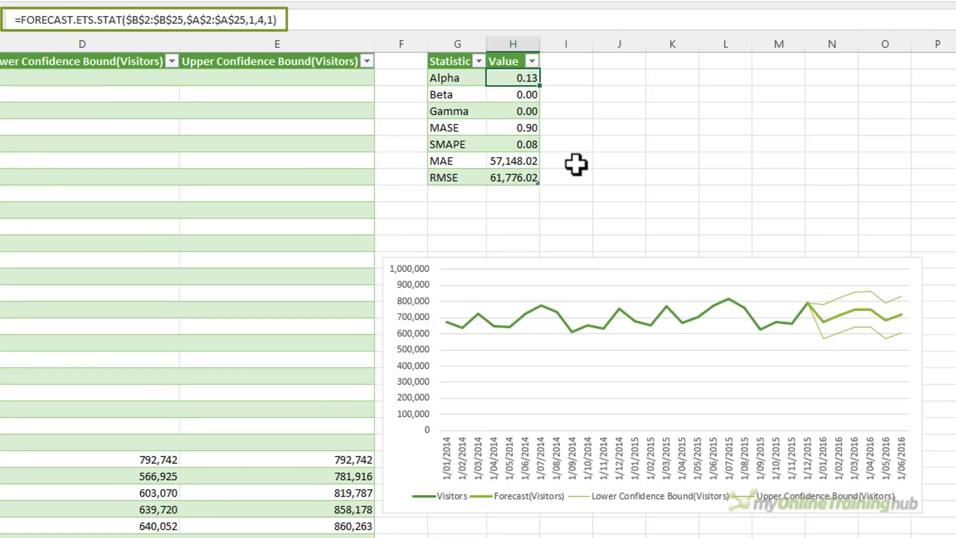
{"action": "key", "text": "Down"}
{"action": "key", "text": "Down"}
{"action": "key", "text": "Down"}
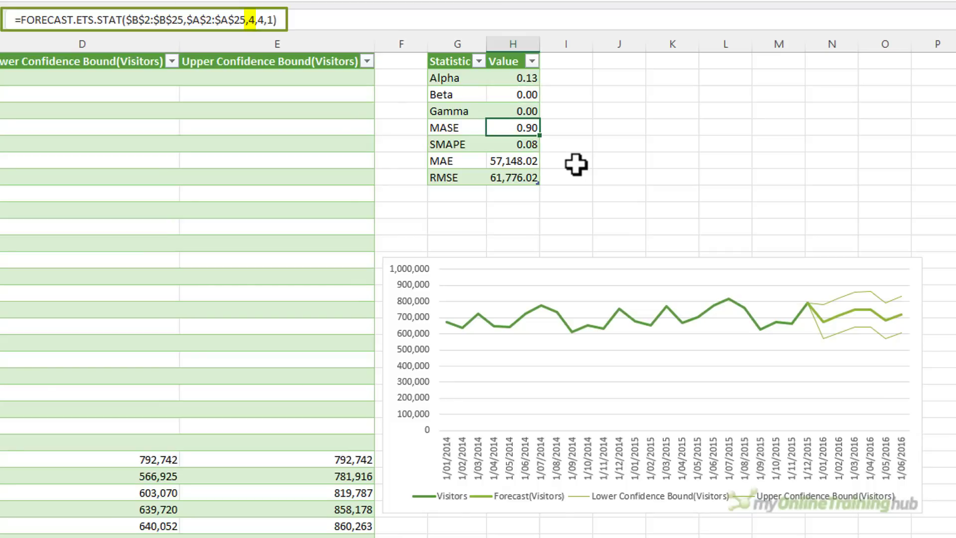
{"action": "key", "text": "Down"}
{"action": "key", "text": "Down"}
{"action": "key", "text": "Down"}
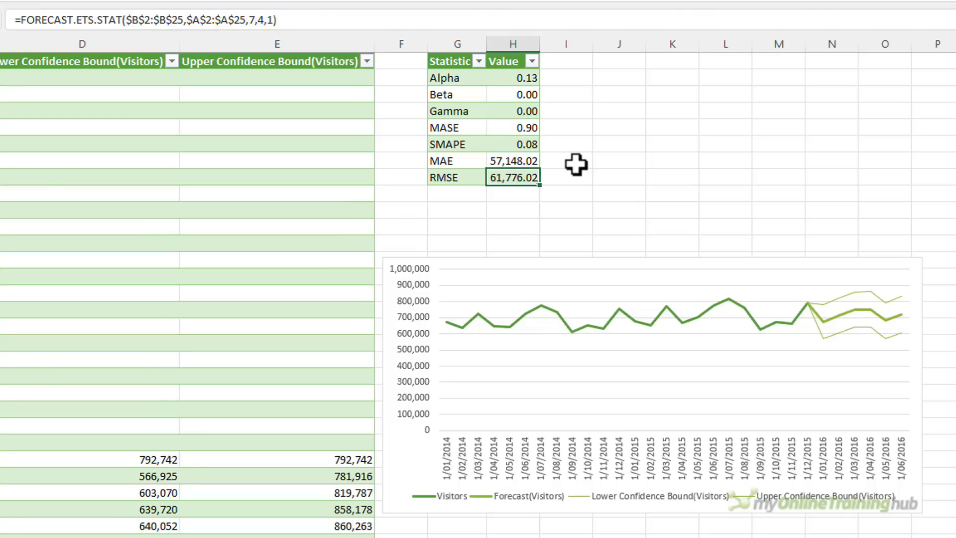
{"action": "key", "text": "Up"}
{"action": "key", "text": "Up"}
{"action": "key", "text": "Up"}
{"action": "key", "text": "Up"}
{"action": "key", "text": "Up"}
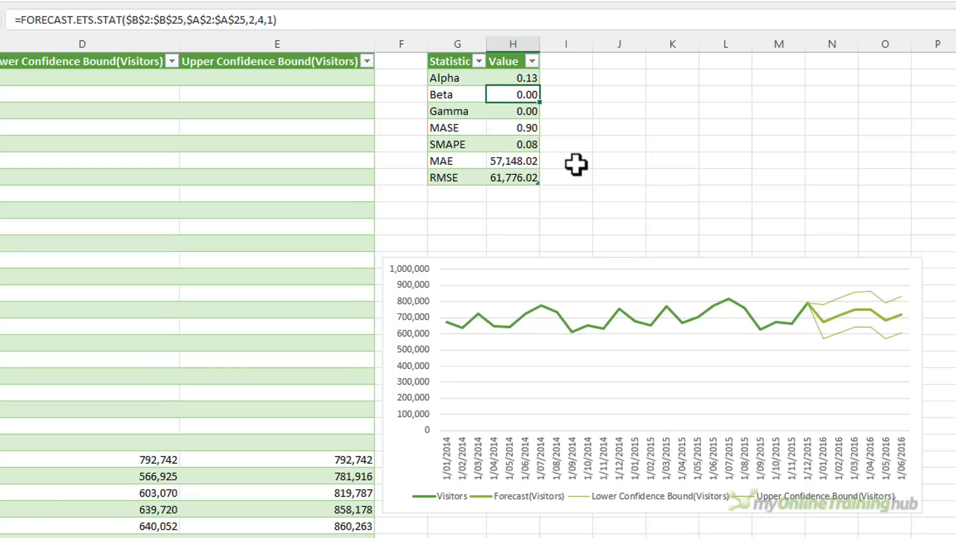
{"action": "key", "text": "Up"}
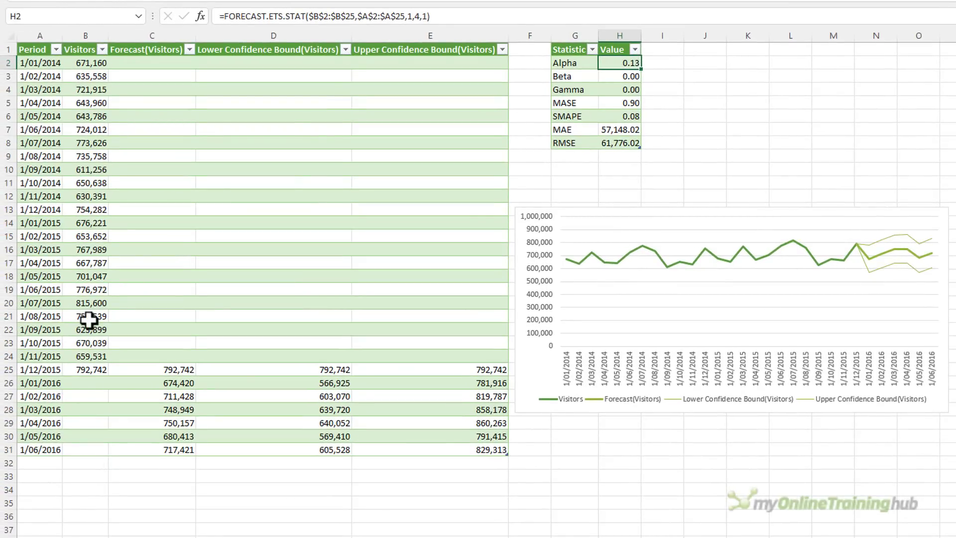
Step: Review the 1/02/2016 forecast formula and the Visitors values for 1/03/2014 and 1/03/2015
{"action": "left_click", "coordinate": [145, 396]}
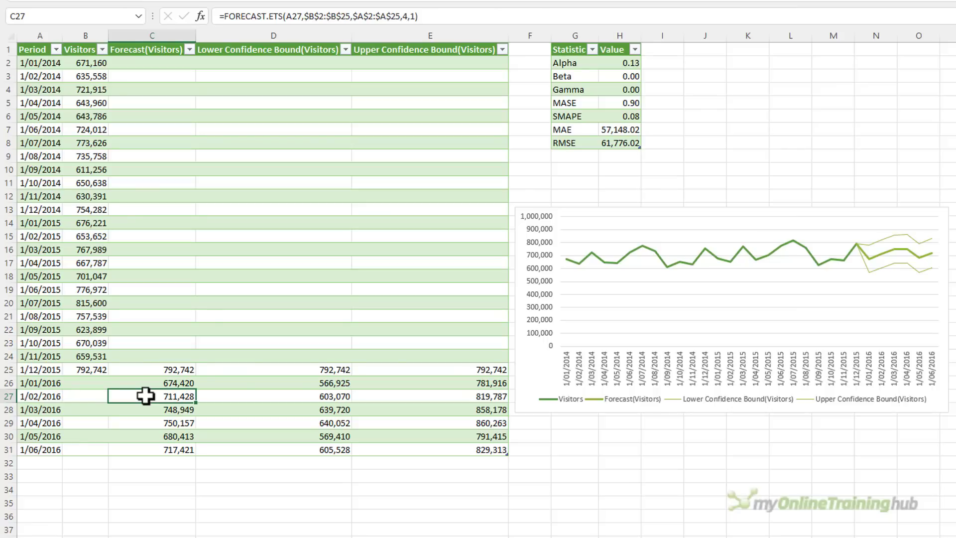
{"action": "left_click", "coordinate": [82, 89]}
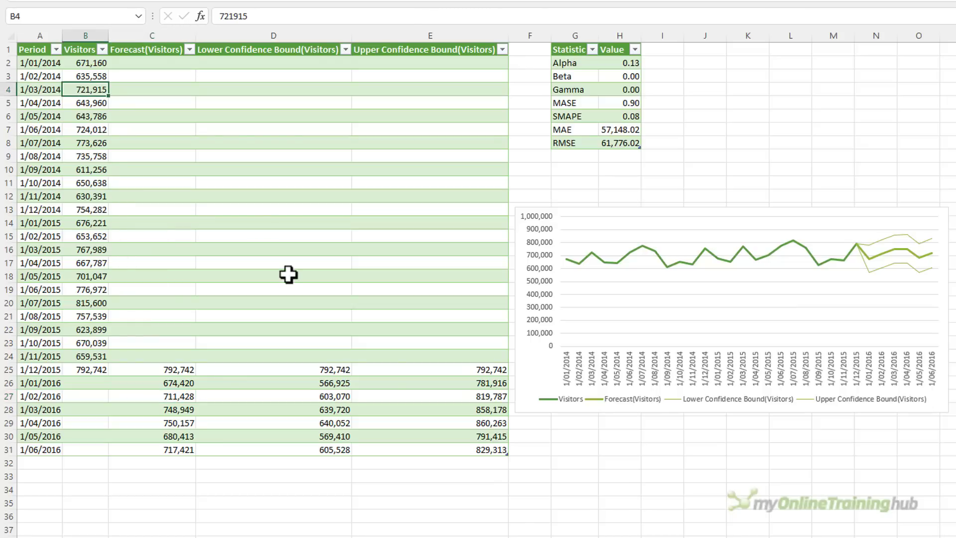
{"action": "key", "text": "Up"}
{"action": "key", "text": "Up"}
{"action": "key", "text": "Down"}
{"action": "key", "text": "Down"}
{"action": "key", "text": "Down"}
{"action": "key", "text": "Down"}
{"action": "key", "text": "Down"}
{"action": "key", "text": "Down"}
{"action": "key", "text": "Down"}
{"action": "key", "text": "Down"}
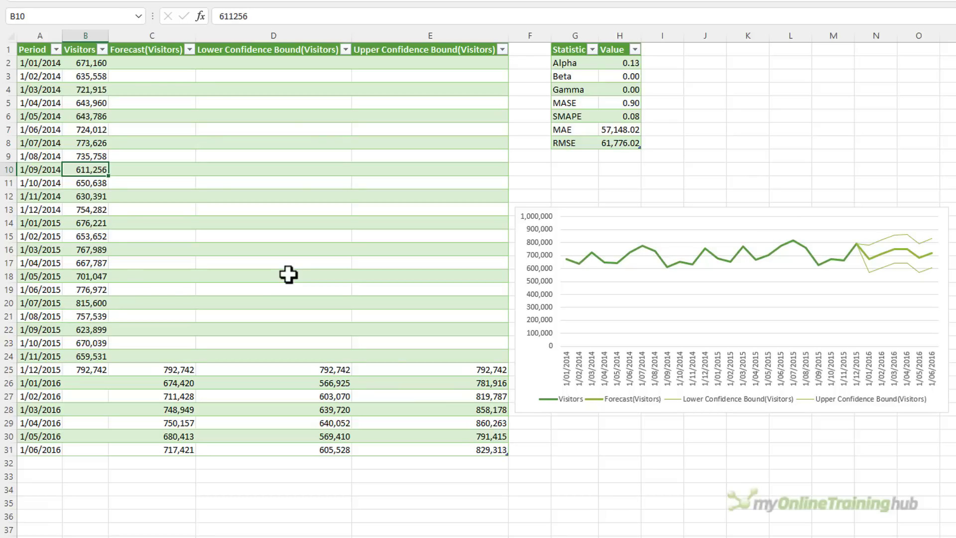
{"action": "key", "text": "Down"}
{"action": "key", "text": "Down"}
{"action": "key", "text": "Down"}
{"action": "key", "text": "Down"}
{"action": "key", "text": "Down"}
{"action": "key", "text": "Down"}
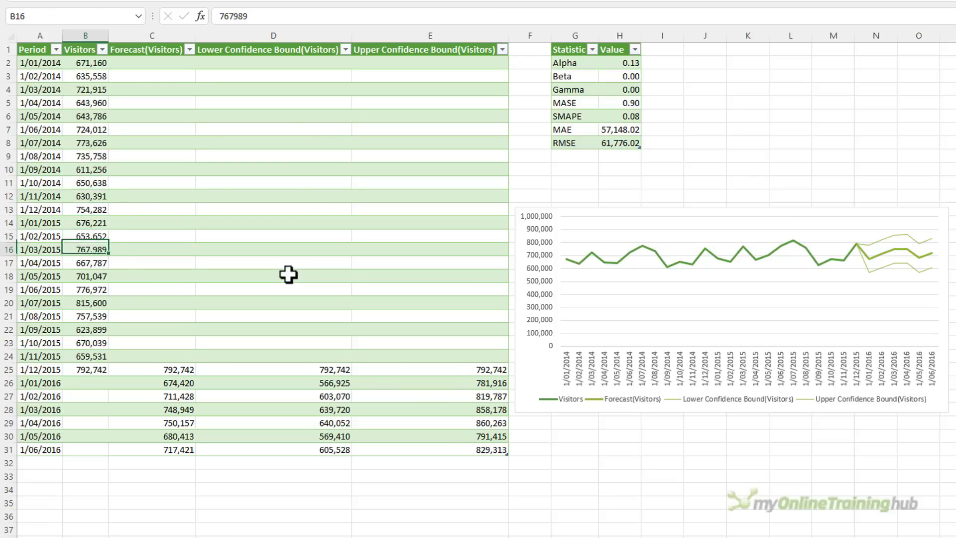
Step: Select the Period dates from 1/01/2014 to 1/06/2016 in A2:A31
{"action": "left_click", "coordinate": [20, 44]}
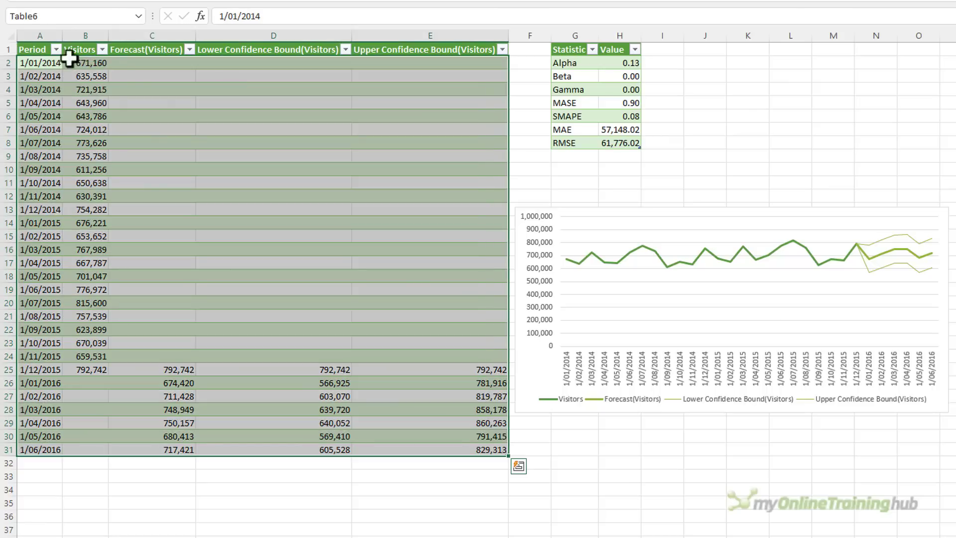
{"action": "left_click", "coordinate": [626, 214]}
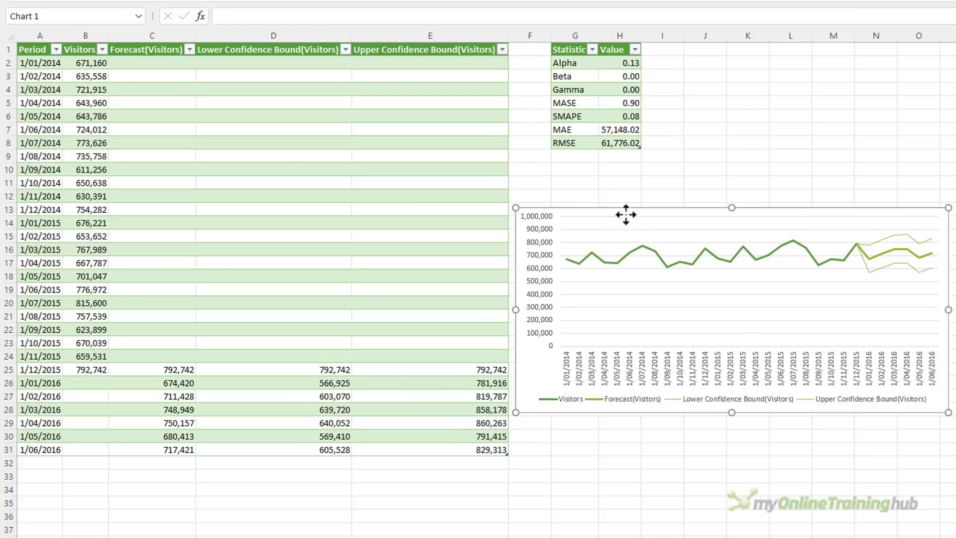
{"action": "left_click", "coordinate": [40, 64]}
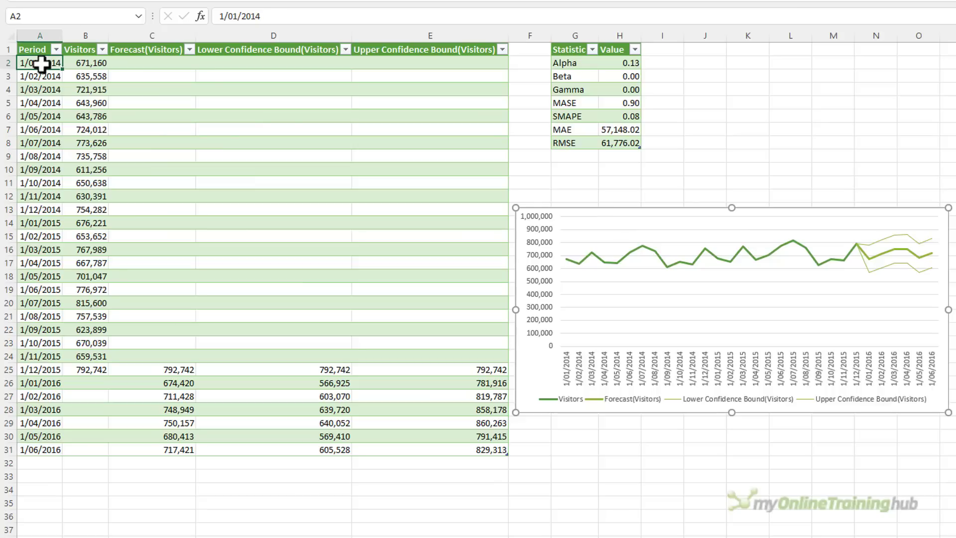
{"action": "left_click_drag", "start_coordinate": [42, 64], "coordinate": [13, 455]}
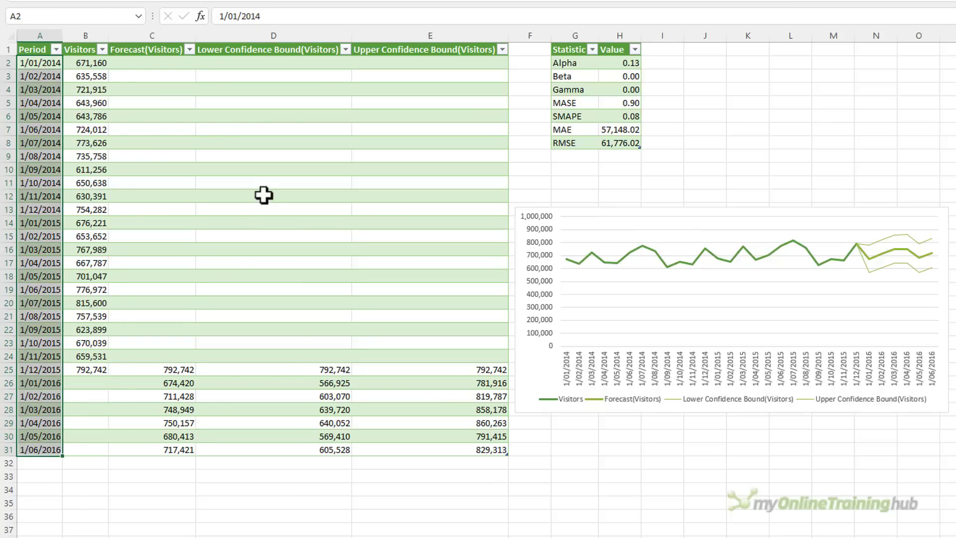
Step: Apply a custom date format of mm, a line break, then yy to the Period dates
{"action": "key", "text": "ctrl+1"}
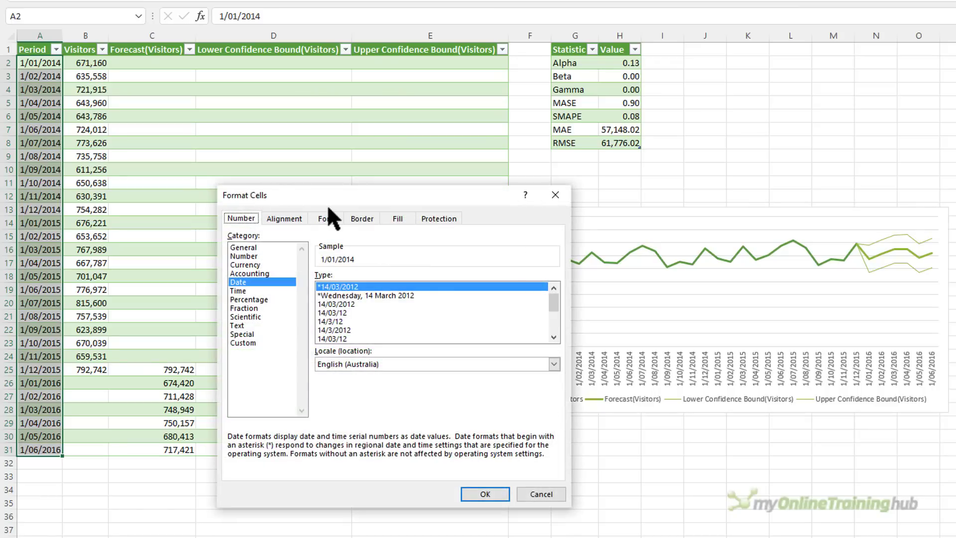
{"action": "left_click", "coordinate": [273, 342]}
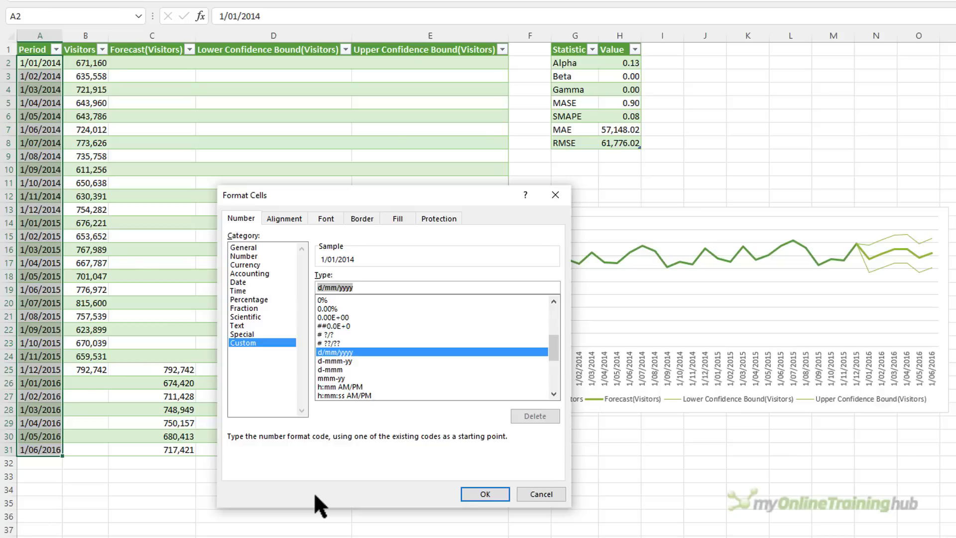
{"action": "type", "text": "mm"}
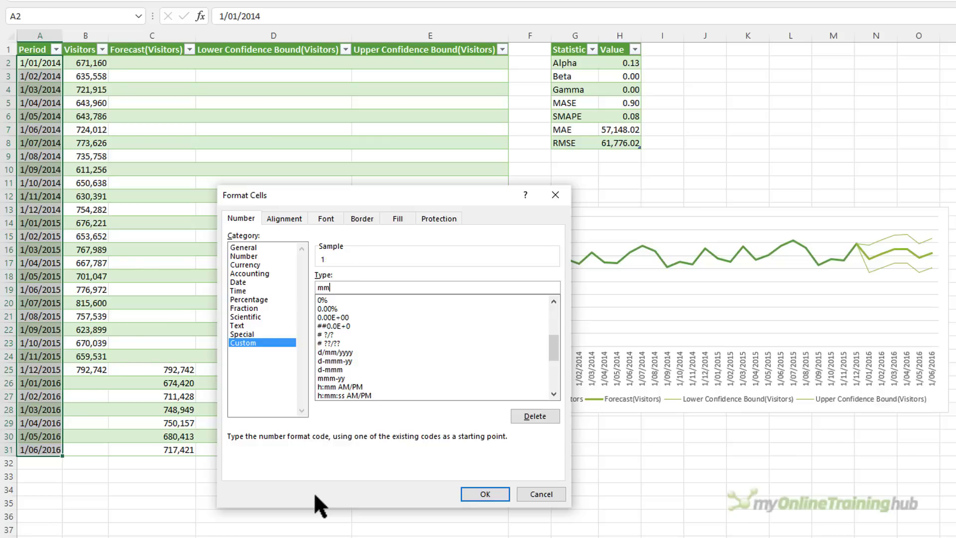
{"action": "key", "text": "ctrl+j"}
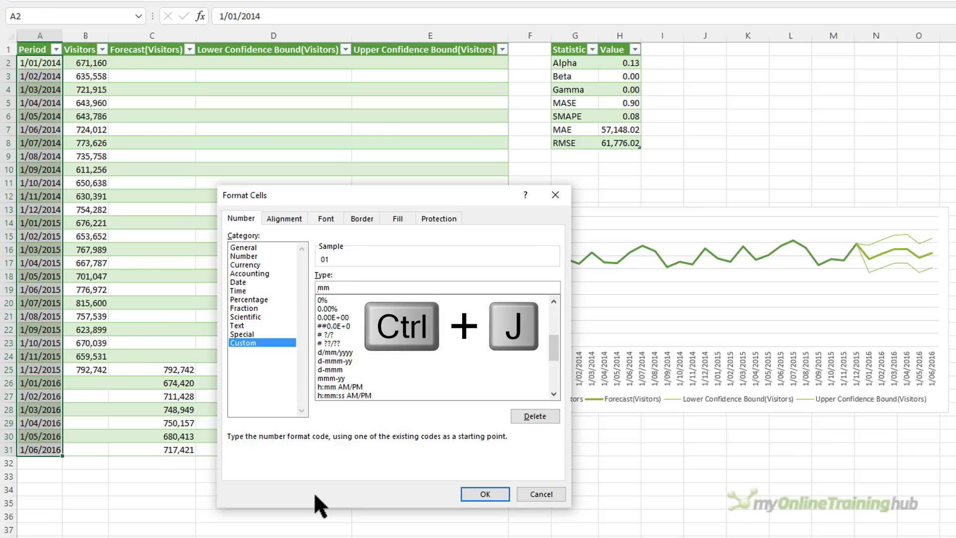
{"action": "type", "text": "yy"}
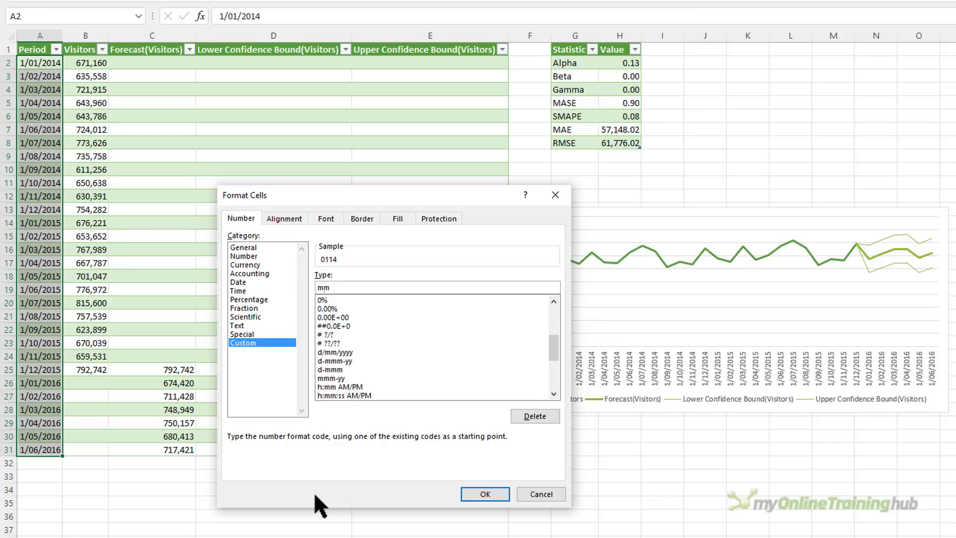
{"action": "left_click", "coordinate": [474, 494]}
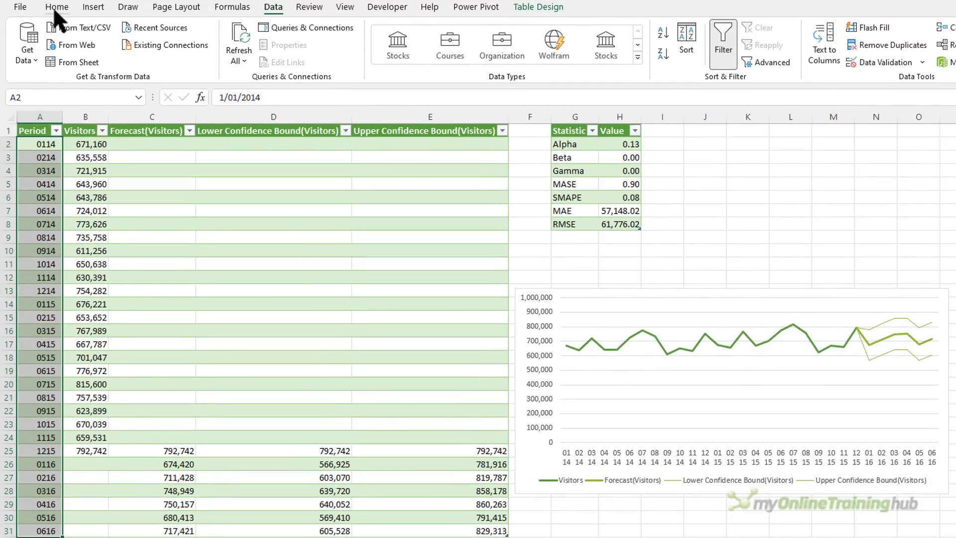
Step: Try Wrap Text on the Period dates, undo it, and move the chart slightly higher
{"action": "left_click", "coordinate": [56, 7]}
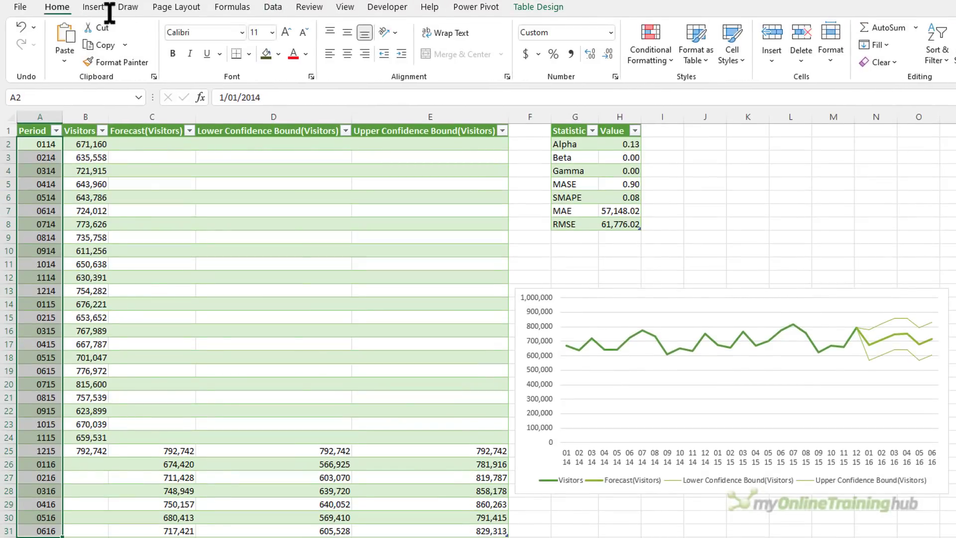
{"action": "left_click", "coordinate": [457, 32]}
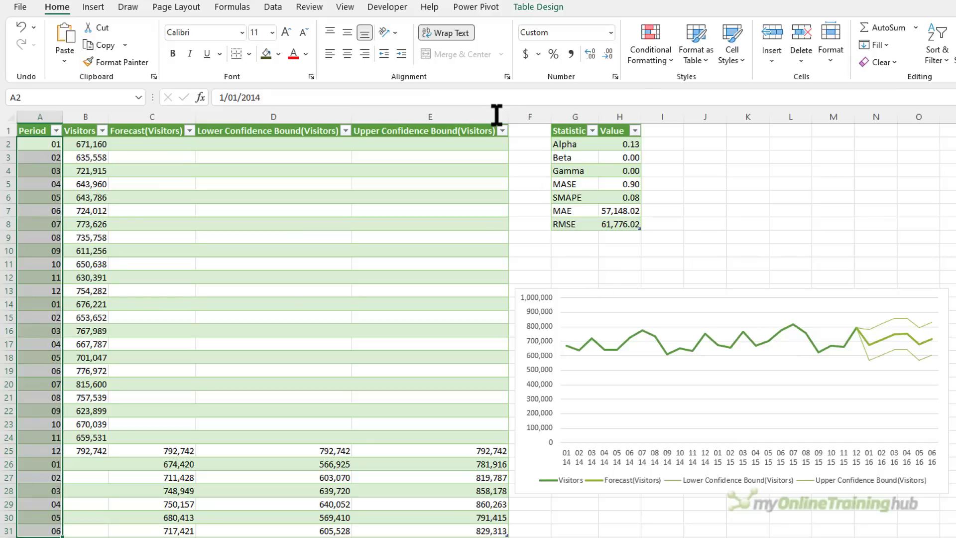
{"action": "key", "text": "ctrl+z"}
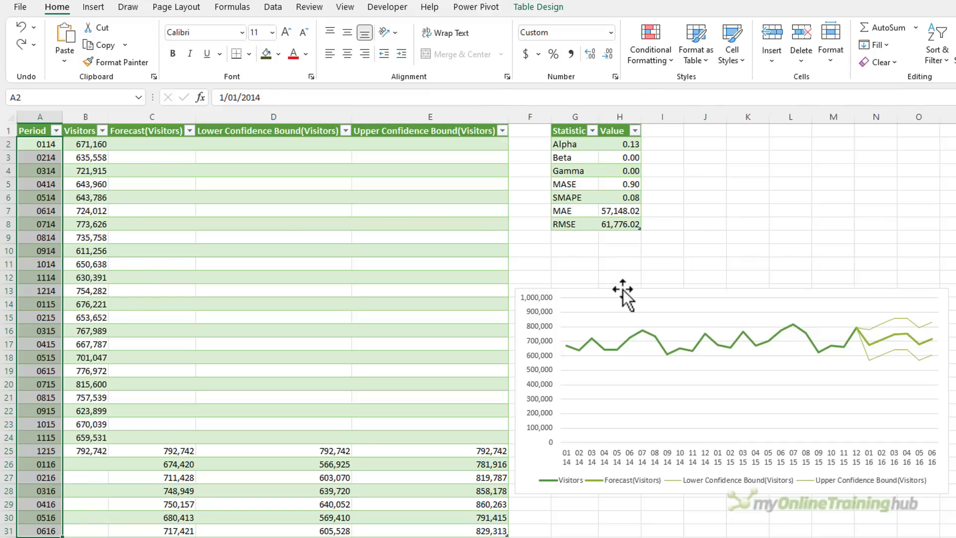
{"action": "left_click_drag", "start_coordinate": [623, 290], "coordinate": [629, 254]}
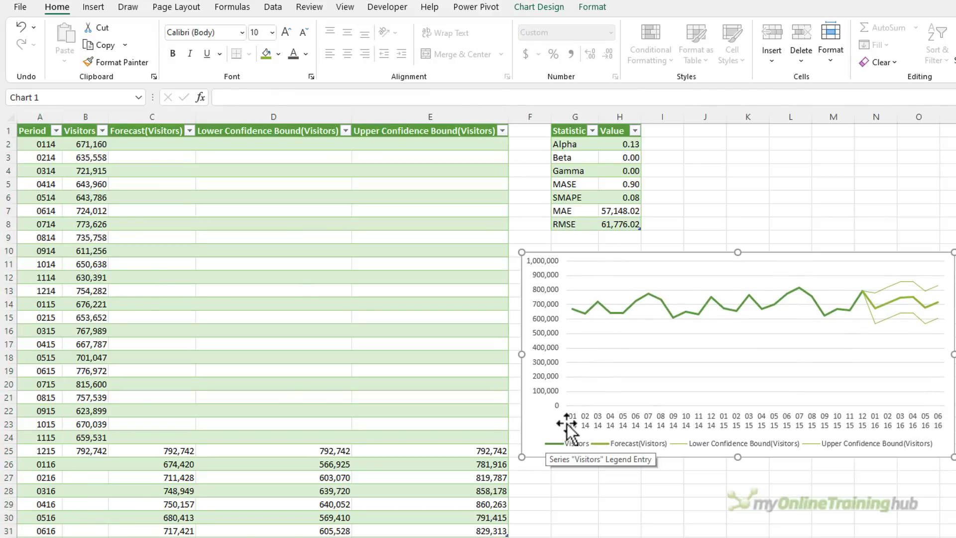
Step: Draw a text box at the chart's bottom-left and type the mm yy axis label
{"action": "left_click", "coordinate": [94, 7]}
{"action": "left_click", "coordinate": [218, 35]}
{"action": "left_click", "coordinate": [196, 60]}
{"action": "left_click_drag", "start_coordinate": [546, 408], "coordinate": [567, 433]}
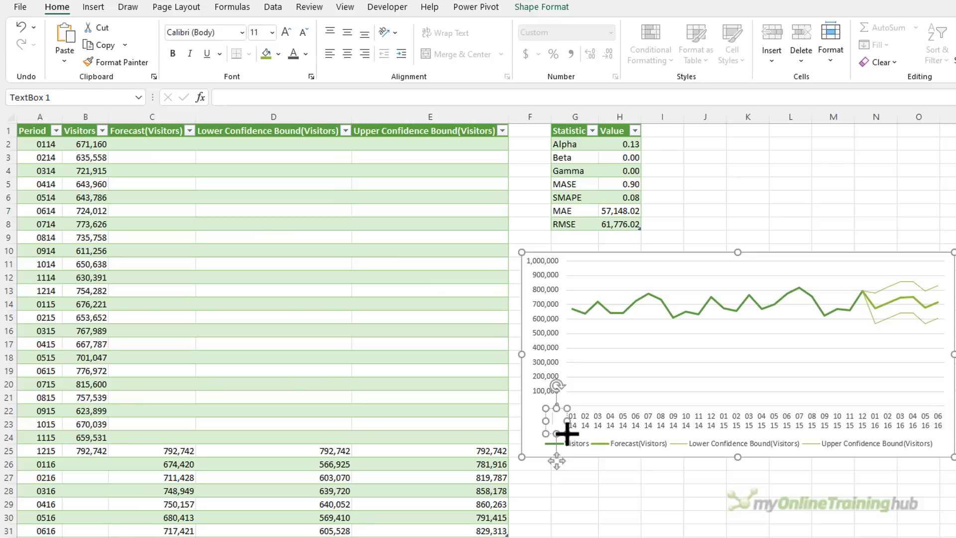
{"action": "type", "text": "mmyy"}
Step: Format the label text as 8pt, right-aligned and dark grey, widening the box leftward
{"action": "key", "text": "ctrl+a"}
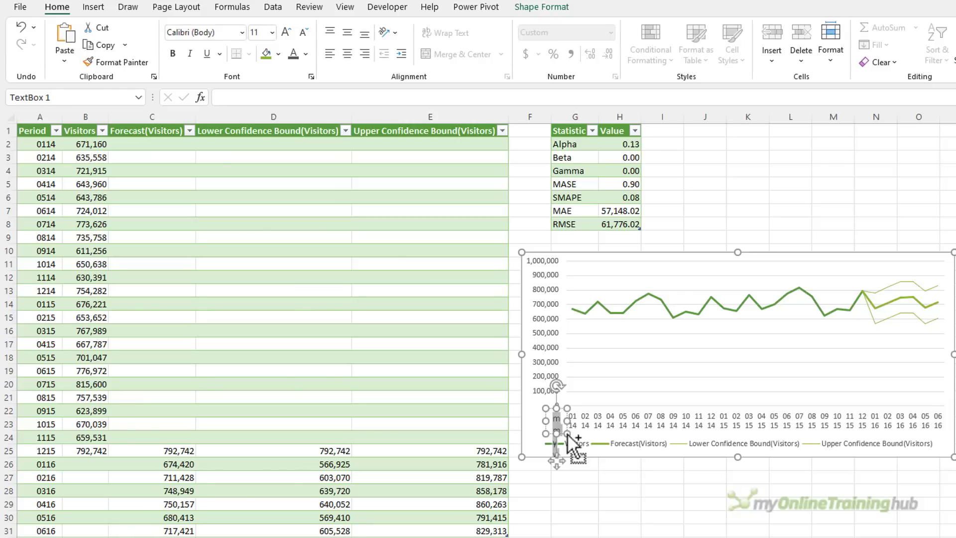
{"action": "left_click", "coordinate": [301, 32]}
{"action": "left_click", "coordinate": [300, 34]}
{"action": "left_click", "coordinate": [301, 33]}
{"action": "left_click", "coordinate": [302, 33]}
{"action": "left_click_drag", "start_coordinate": [546, 421], "coordinate": [532, 421]}
{"action": "left_click", "coordinate": [366, 53]}
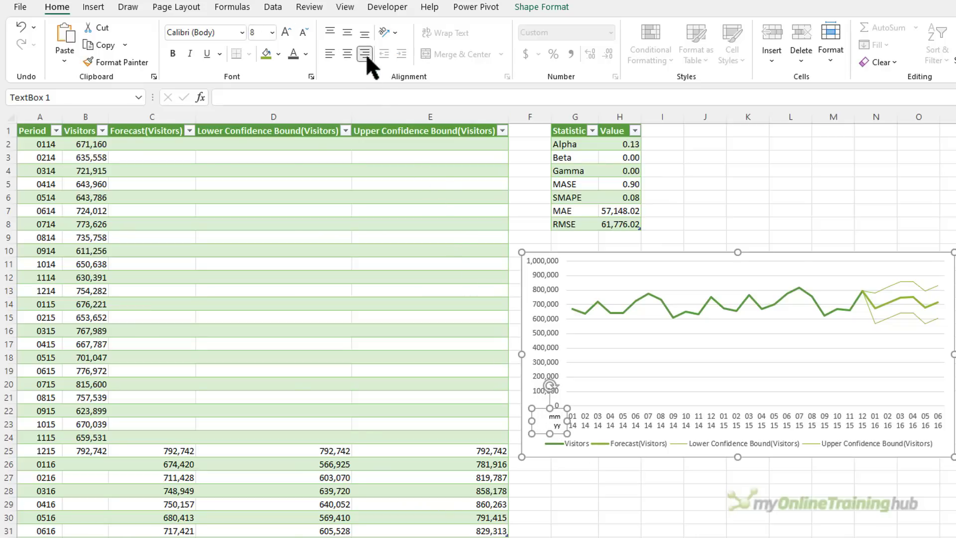
{"action": "left_click", "coordinate": [306, 54]}
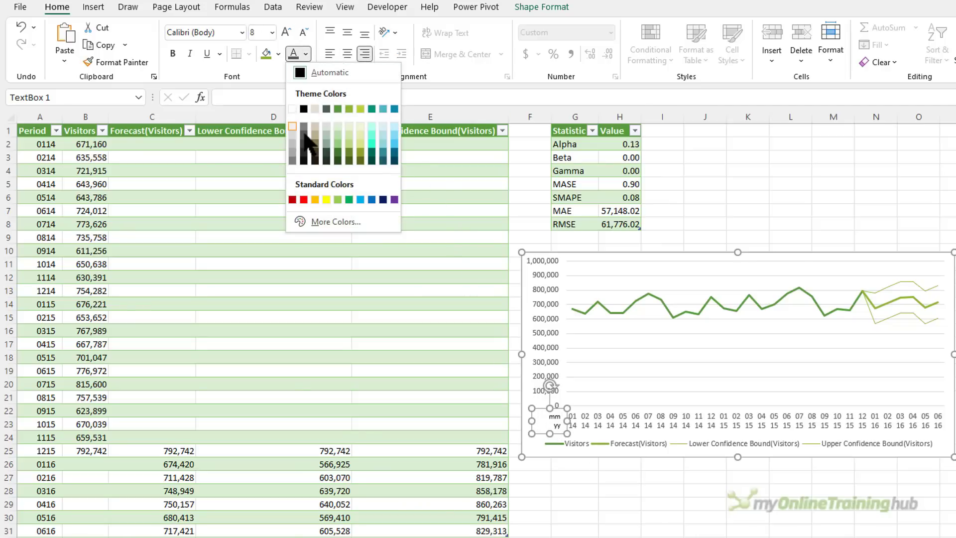
{"action": "left_click", "coordinate": [304, 136]}
Step: Remove the text box outline and nudge the label up and right beside the axis dates
{"action": "left_click", "coordinate": [529, 8]}
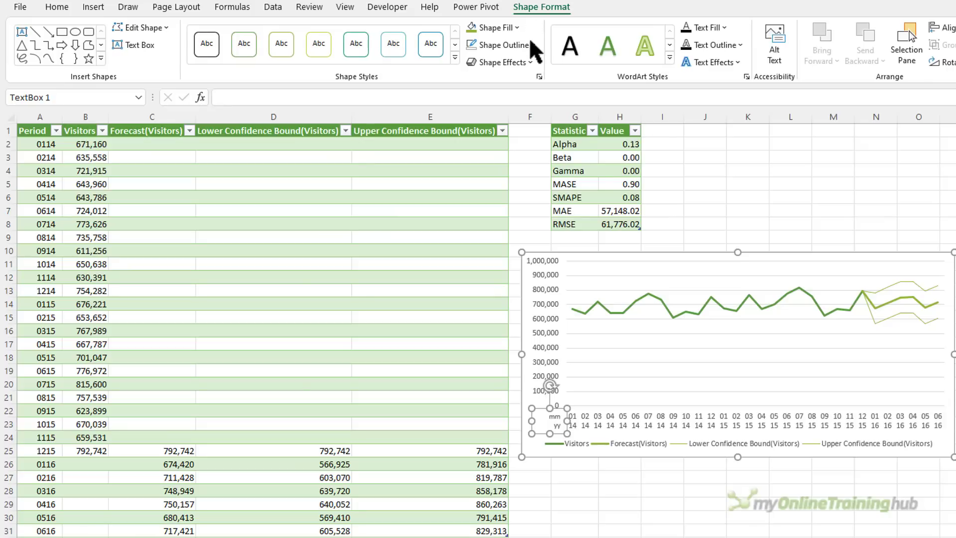
{"action": "left_click", "coordinate": [530, 43]}
{"action": "left_click", "coordinate": [496, 212]}
{"action": "key", "text": "Up"}
{"action": "key", "text": "Up"}
{"action": "key", "text": "Up"}
{"action": "key", "text": "Up"}
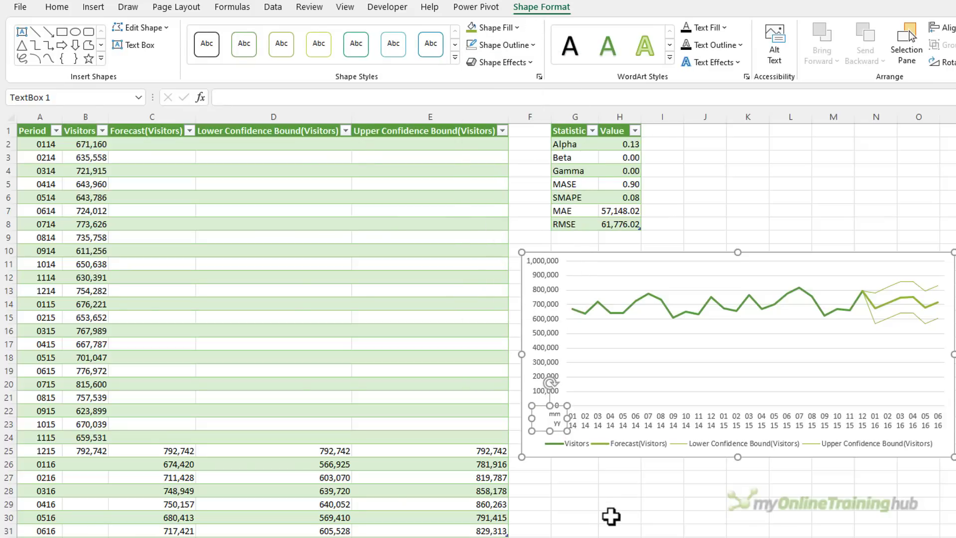
{"action": "key", "text": "Right"}
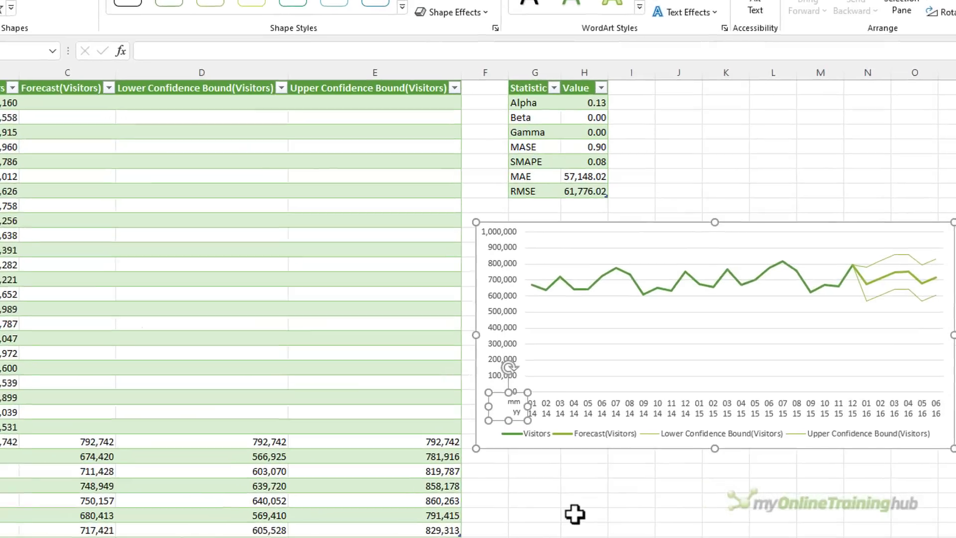
{"action": "left_click", "coordinate": [611, 516]}
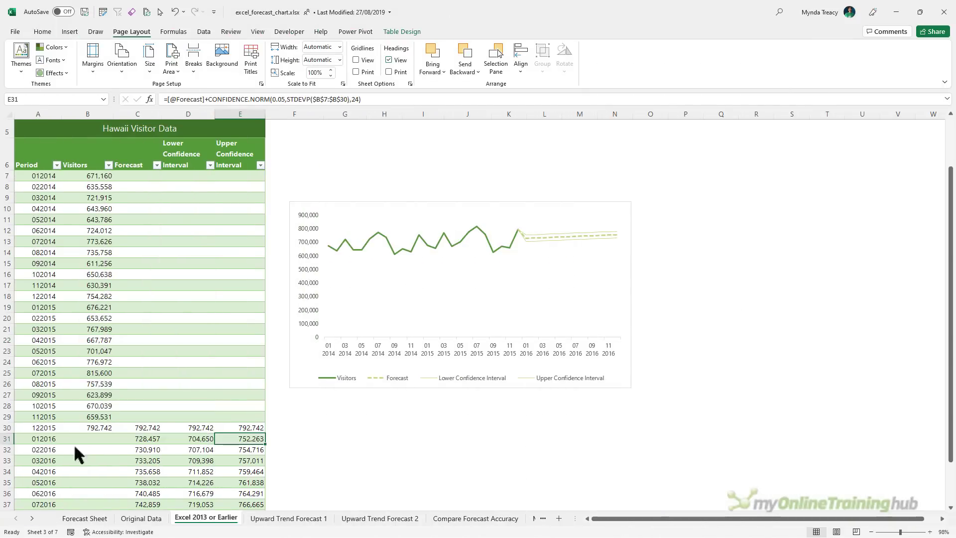
Step: Inspect the FORECAST formula in C31 and the lower and upper confidence bound formulas in D31 and E31
{"action": "left_click", "coordinate": [152, 439]}
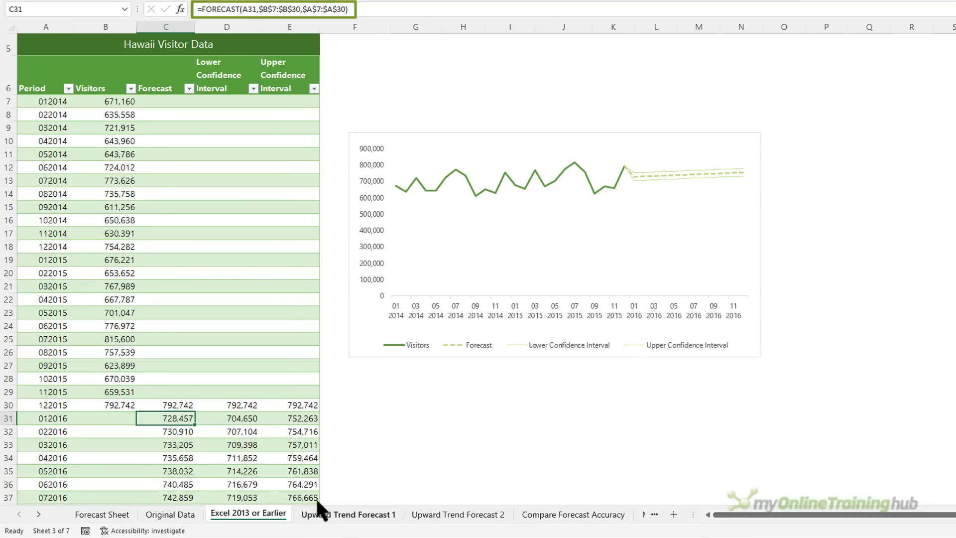
{"action": "key", "text": "Right"}
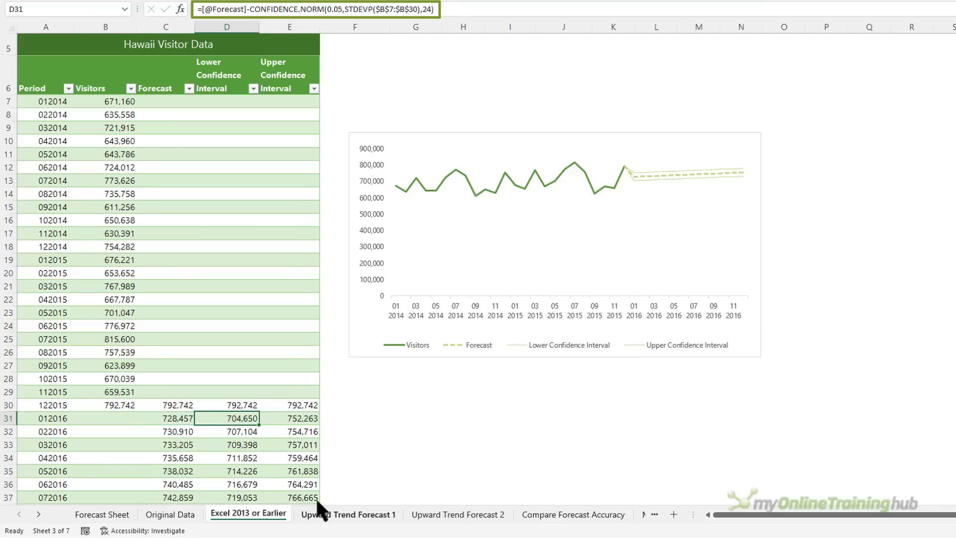
{"action": "key", "text": "Right"}
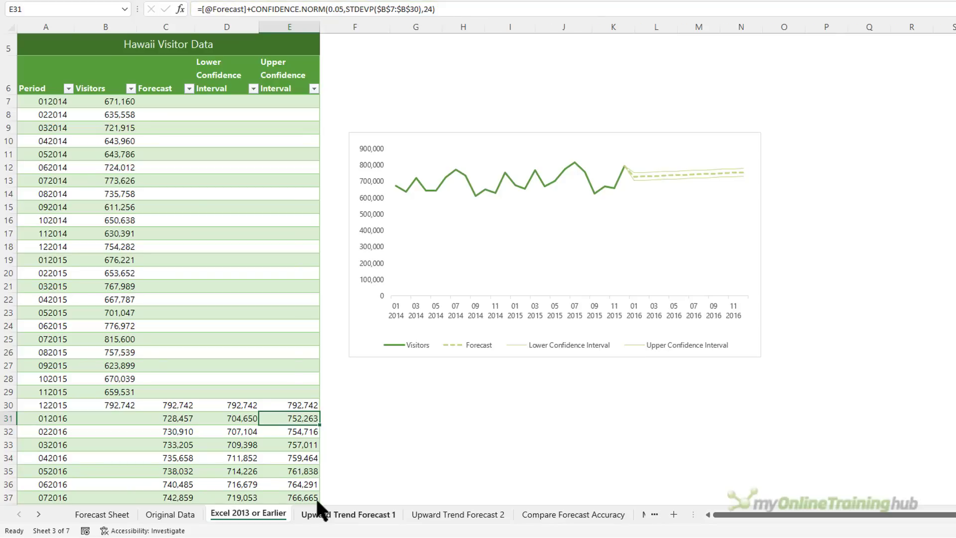
{"action": "key", "text": "Left"}
{"action": "key", "text": "Left"}
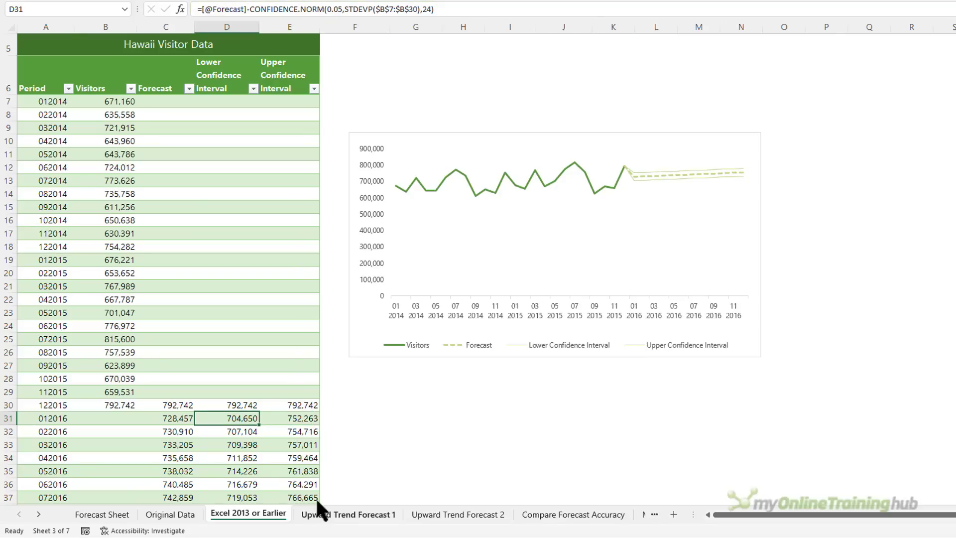